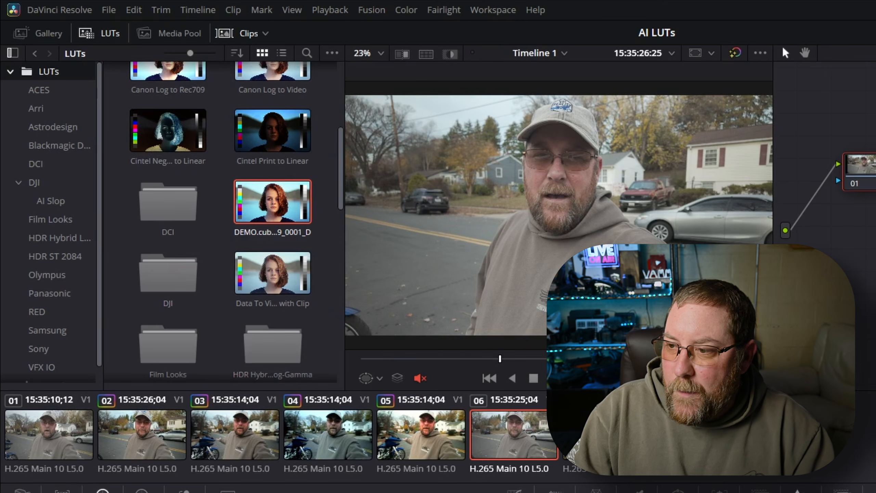
Step: Open the file location of the root LUTs folder and look through its LUT folders and files
double_click(168, 286)
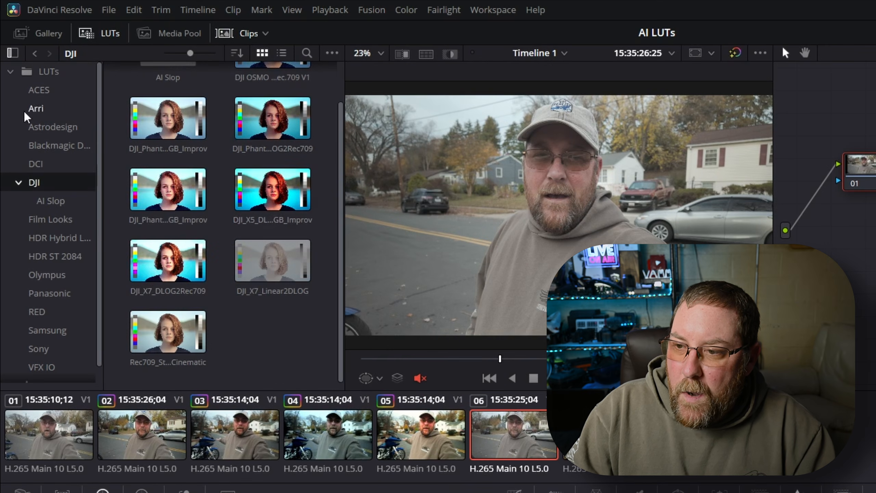
right_click(49, 73)
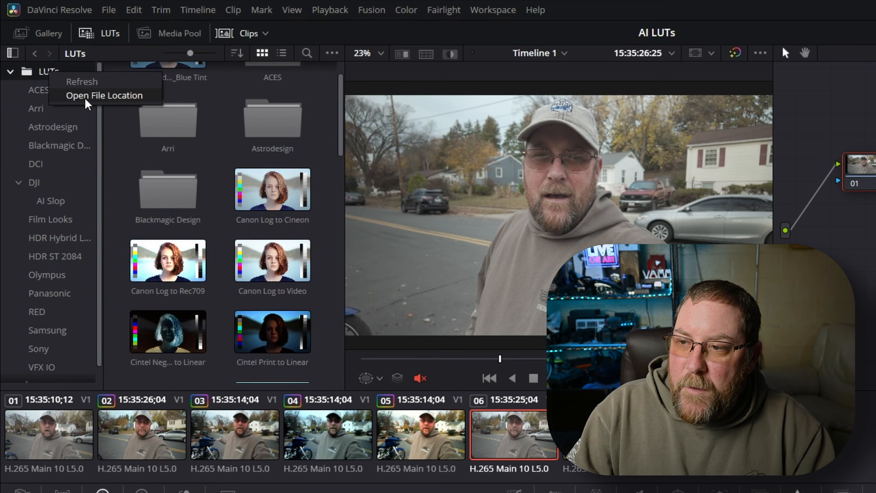
click(100, 95)
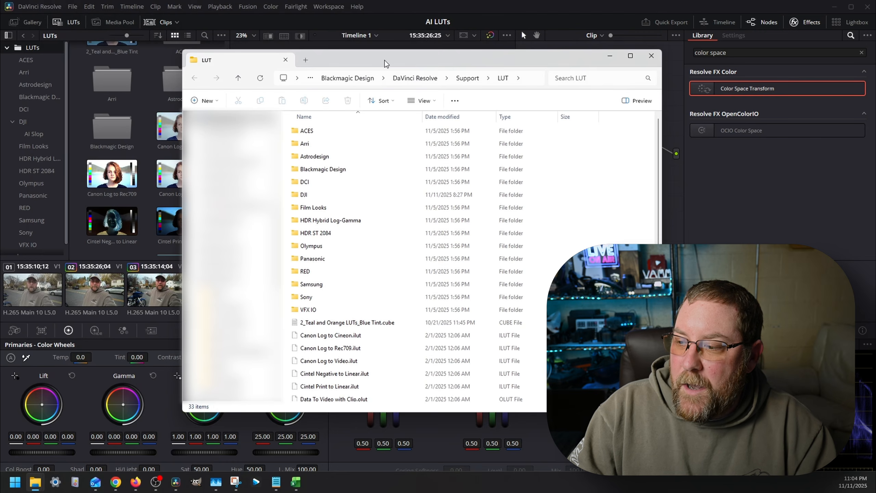
scroll(394, 193, down, 4)
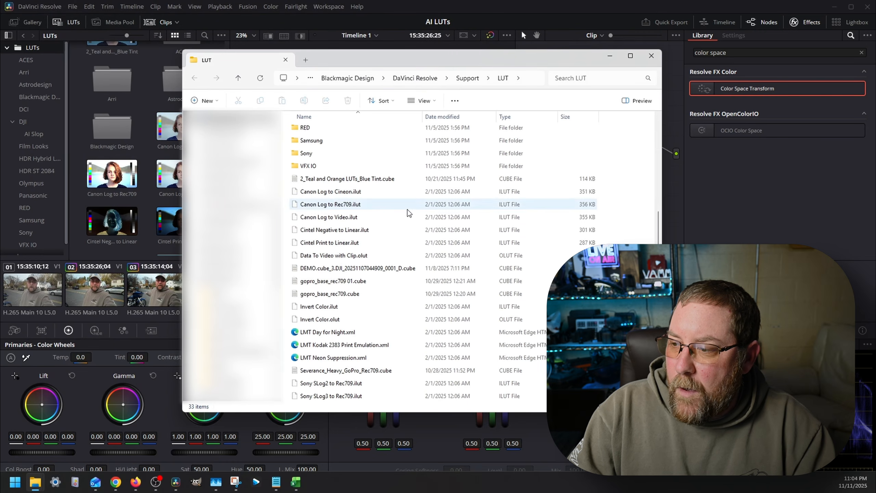
scroll(408, 214, up, 4)
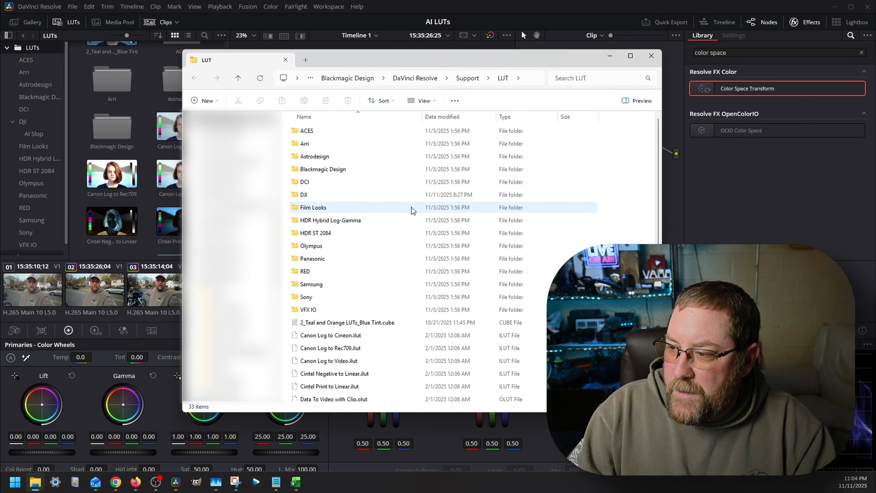
scroll(415, 209, down, 4)
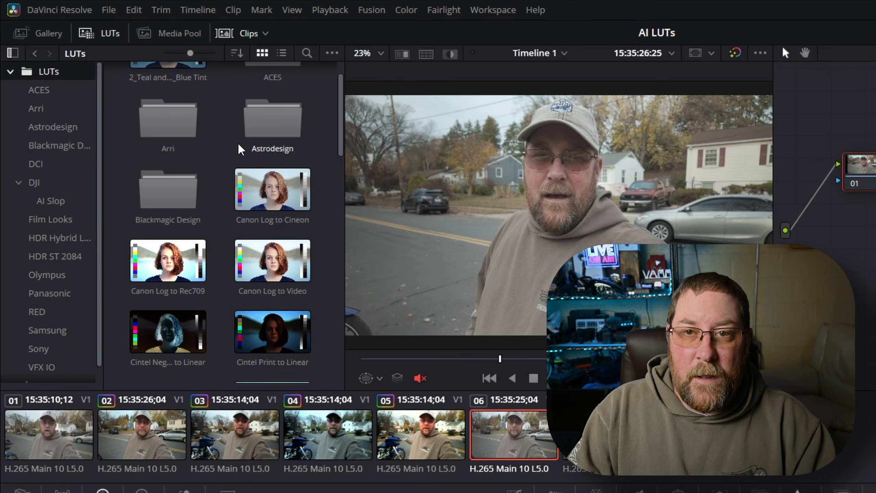
Step: Refresh the root LUTs list, open its DJI folder and refresh that folder too
right_click(56, 77)
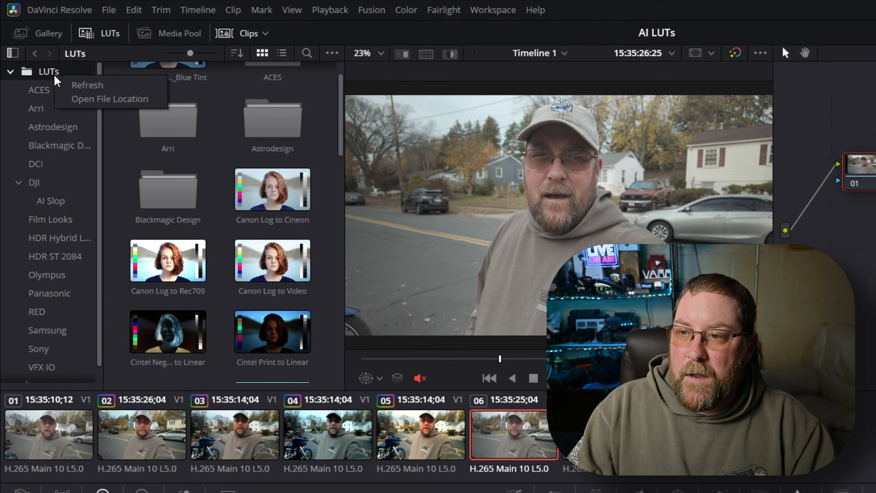
click(76, 86)
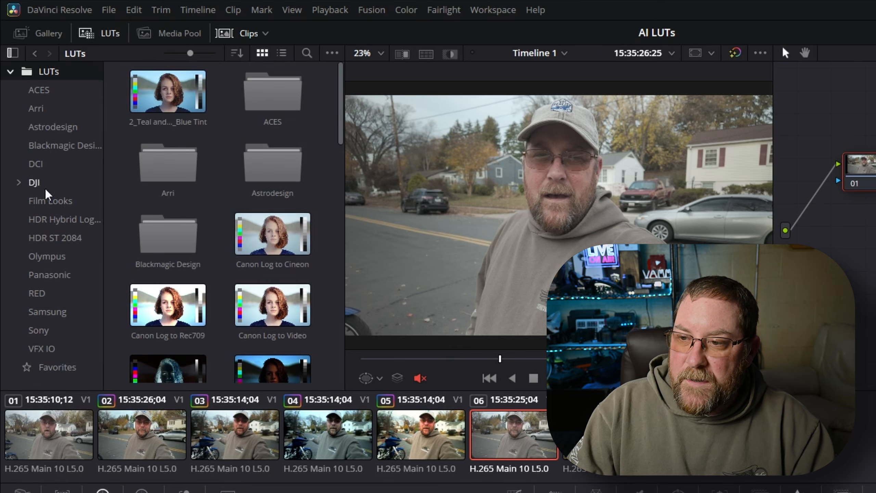
click(34, 181)
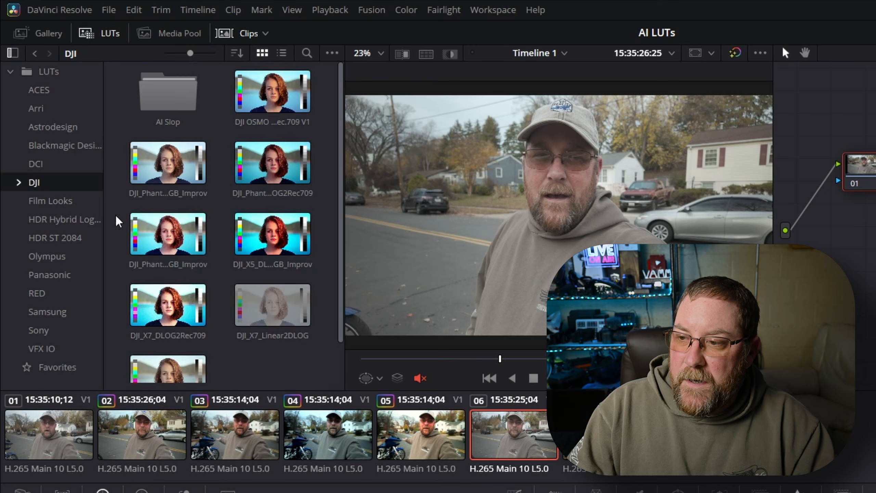
right_click(229, 282)
click(248, 290)
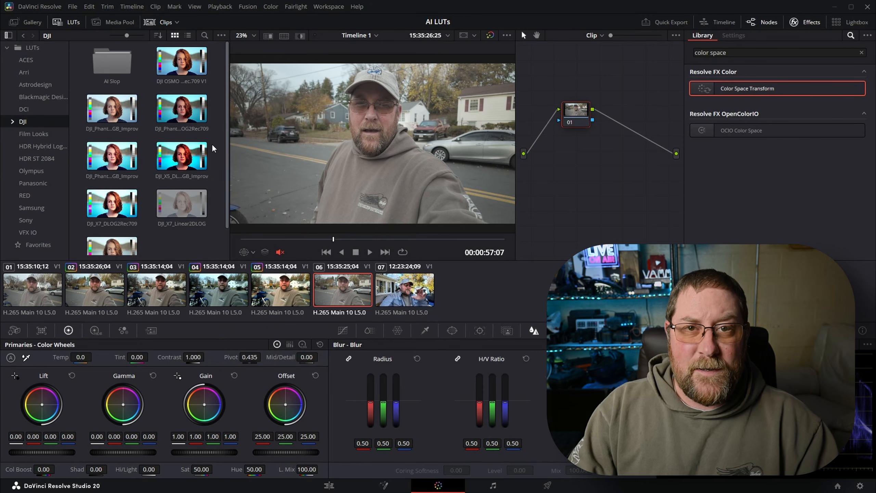
Step: Apply the Rec709_Stylized_Cinematic LUT directly to clip 06
scroll(157, 118, down, 1)
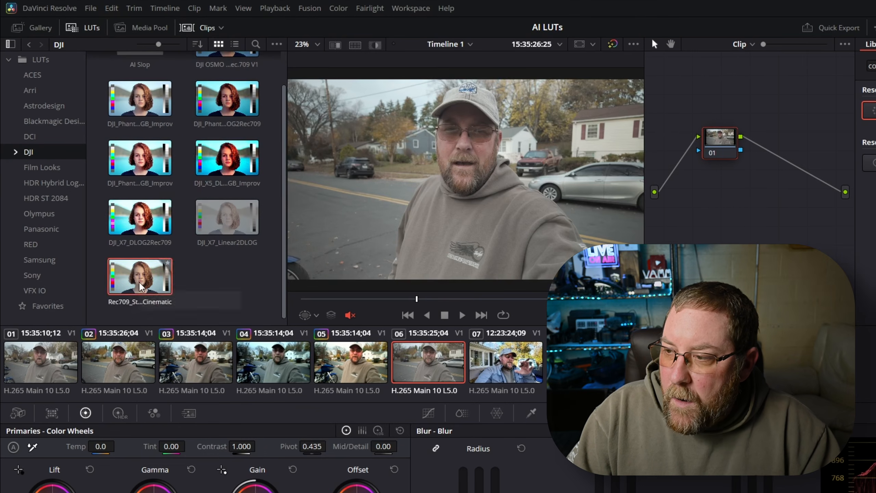
drag(140, 286, 427, 240)
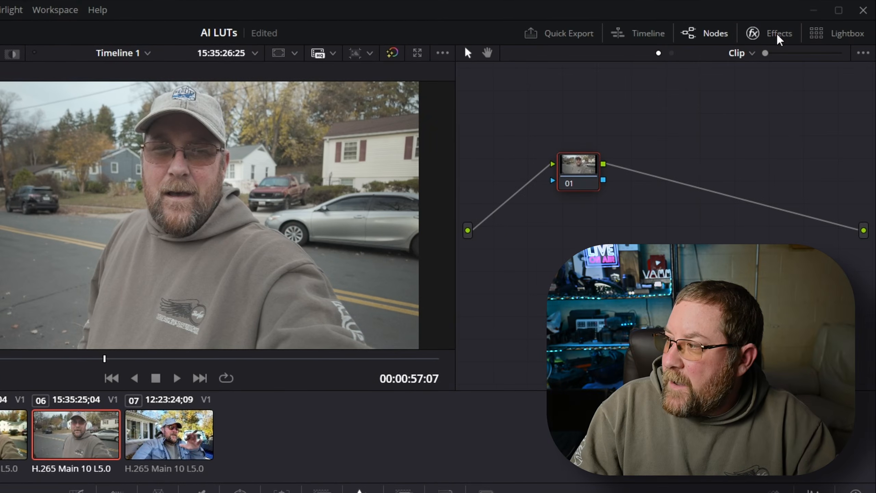
Step: Find the Color Space Transform effect by searching for "color" and add it to node 01 of clip 06
click(777, 34)
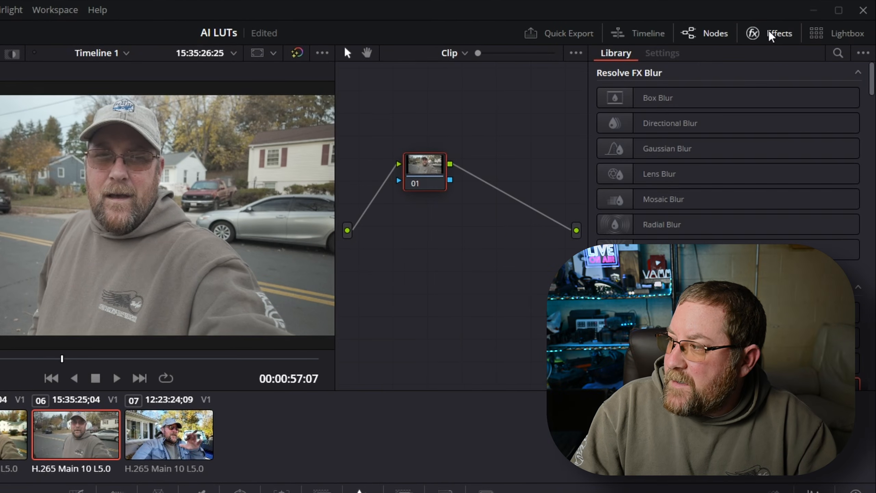
click(838, 53)
text(color)
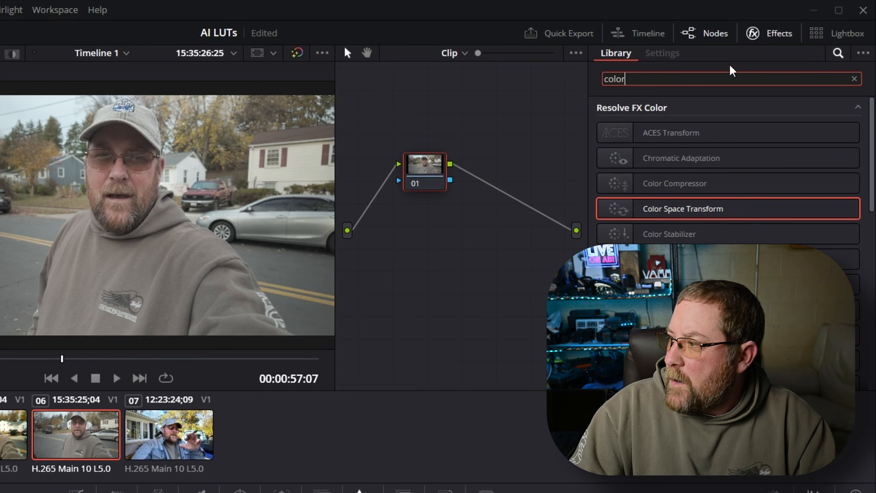
drag(669, 214, 422, 173)
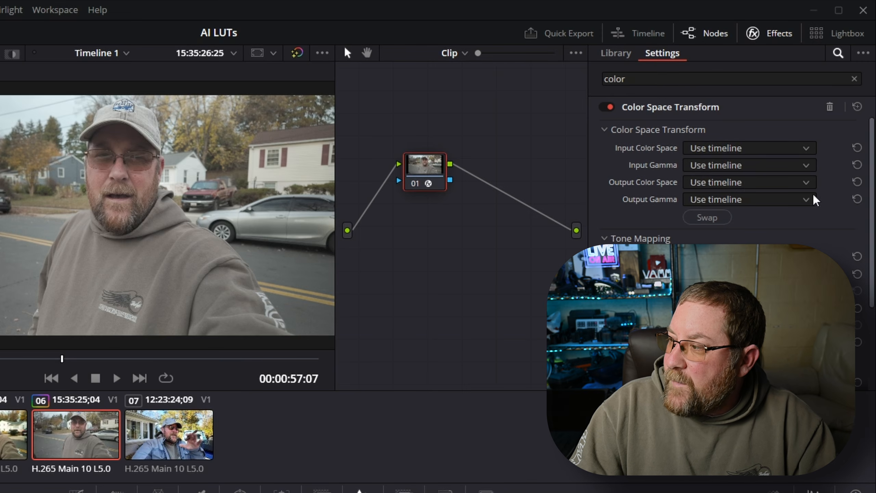
Step: Set the Color Space Transform's input color space to DJI D-Gamut and its input gamma to DJI D-Log
scroll(721, 207, down, 4)
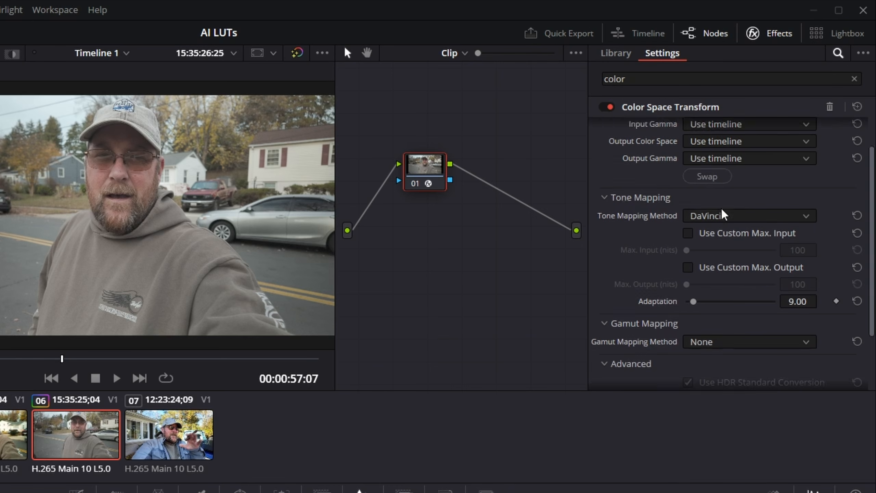
scroll(710, 241, up, 4)
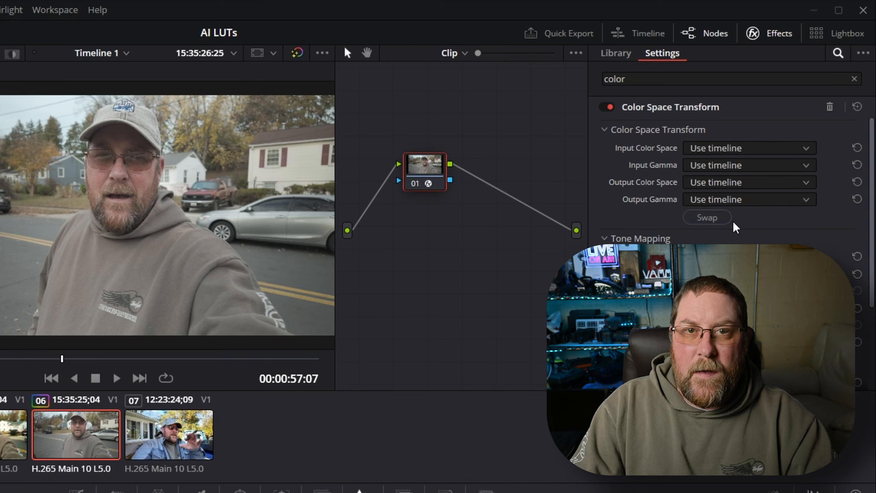
click(713, 148)
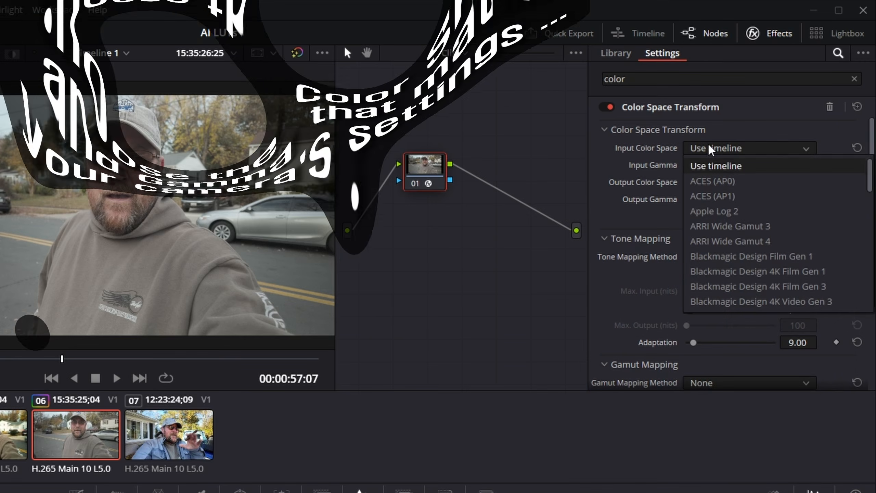
scroll(755, 202, down, 5)
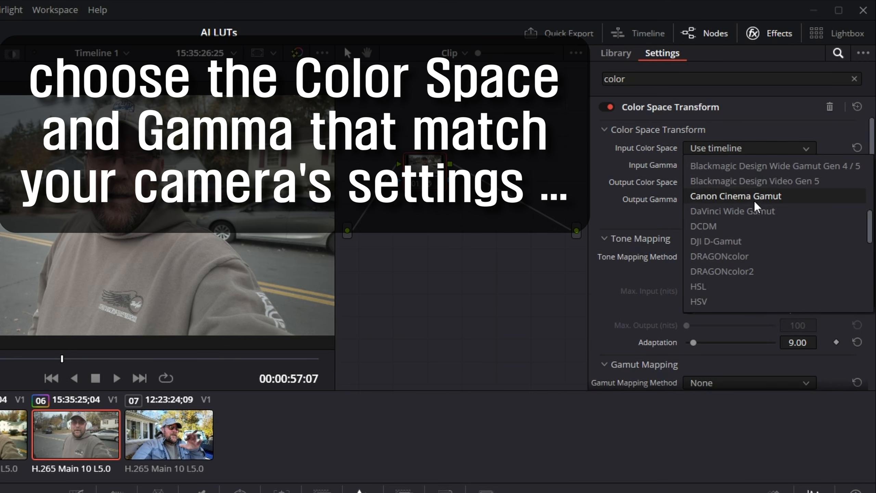
click(730, 242)
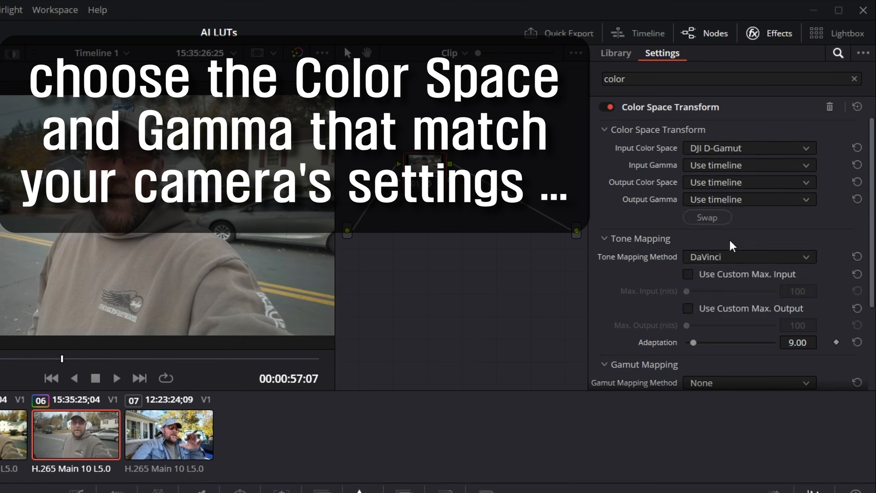
click(722, 167)
scroll(754, 217, down, 1)
scroll(755, 218, down, 6)
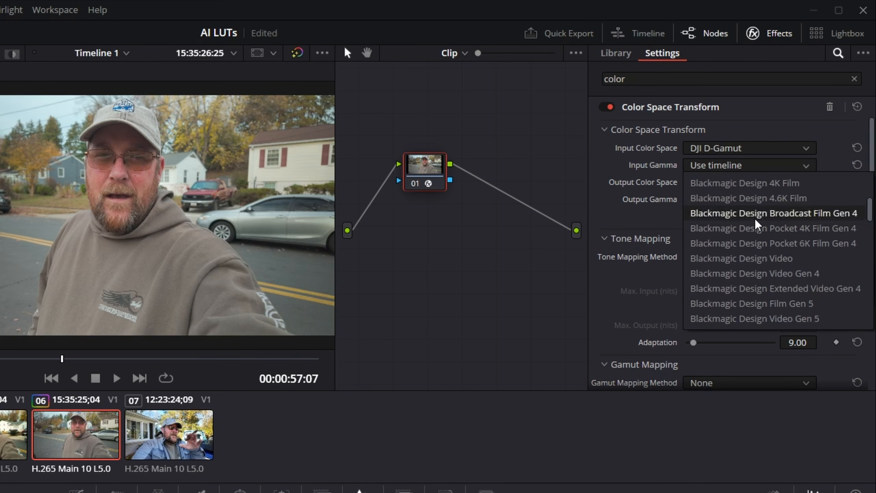
click(751, 213)
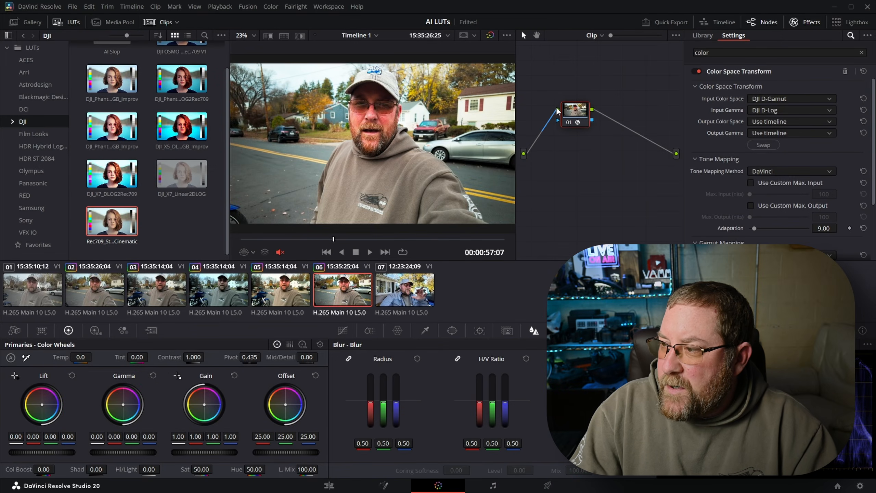
Step: Add a serial node after node 01 and apply the Rec709_Stylized_Cinematic LUT to it
drag(577, 117, 560, 125)
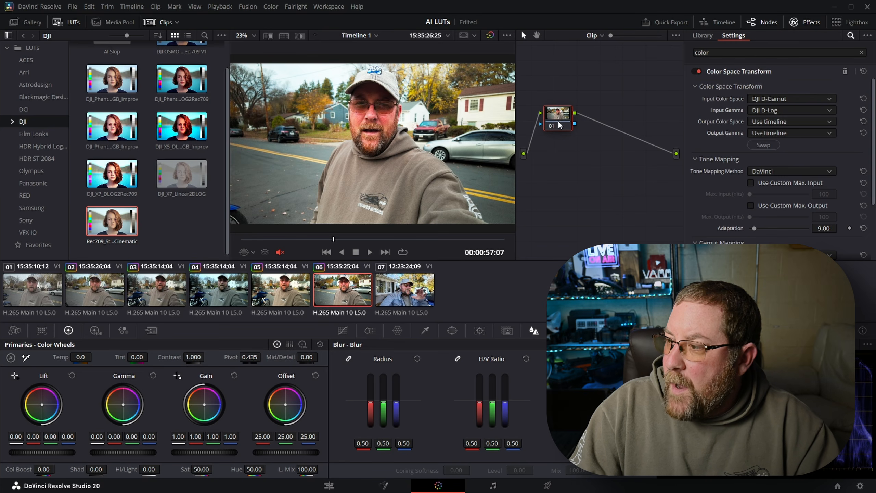
key(alt+s)
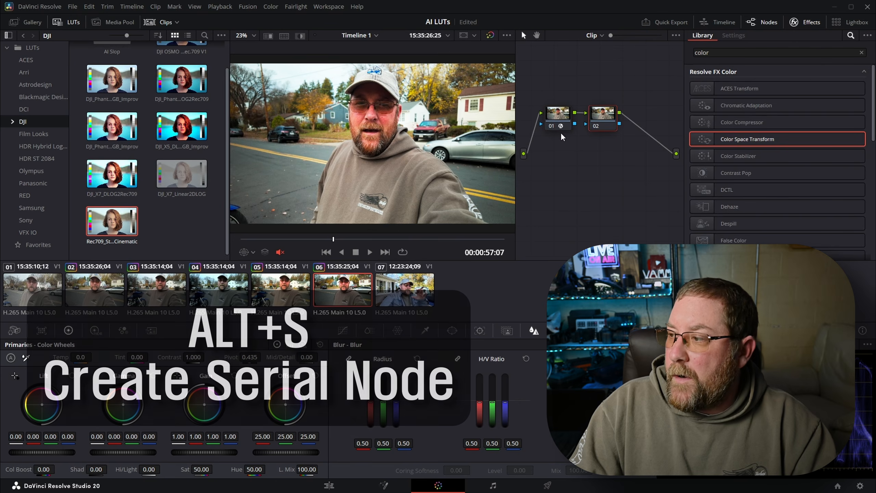
drag(112, 220, 407, 160)
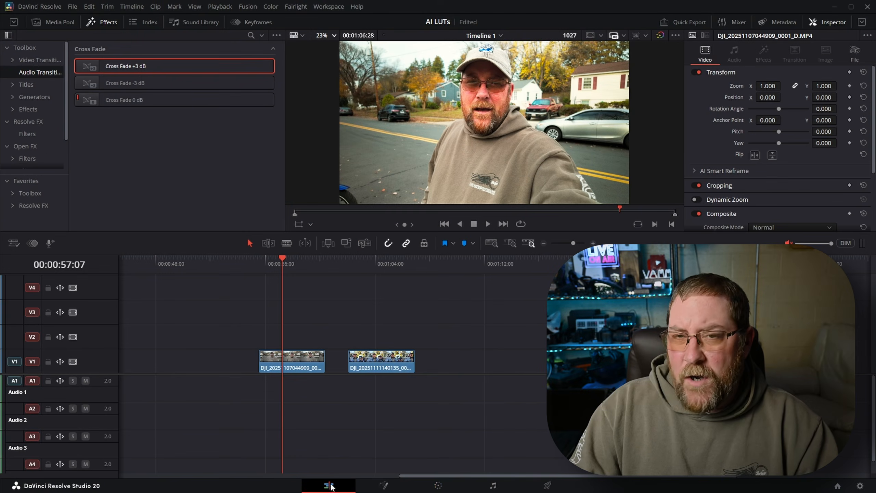
Step: Reset all grades and nodes of clip 07 on the Color page and apply the Rec709_Stylized_Cinematic LUT to its node 01
click(371, 263)
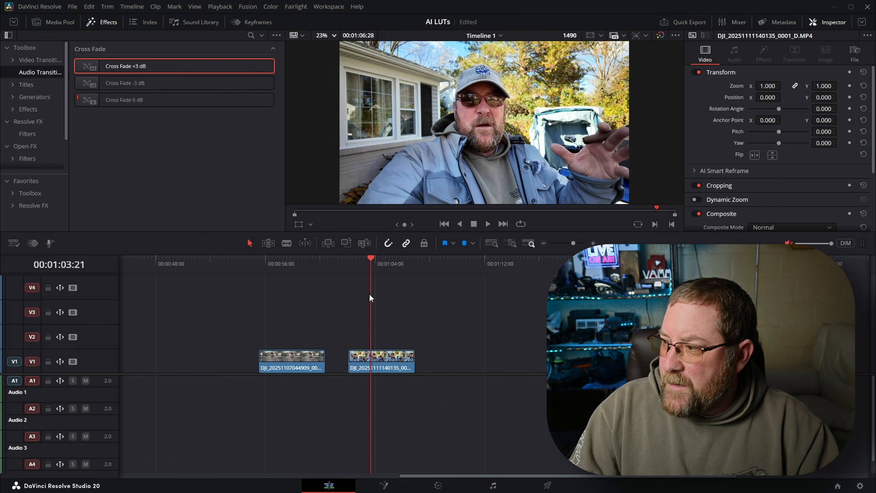
click(438, 486)
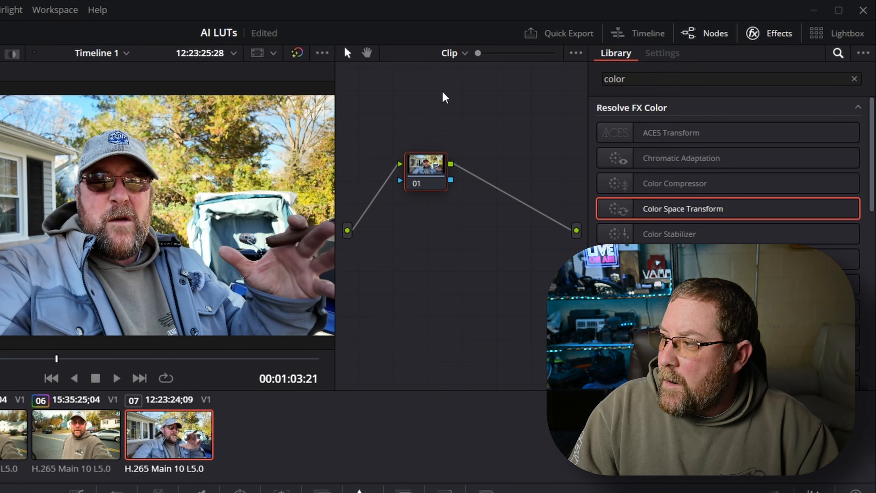
right_click(430, 123)
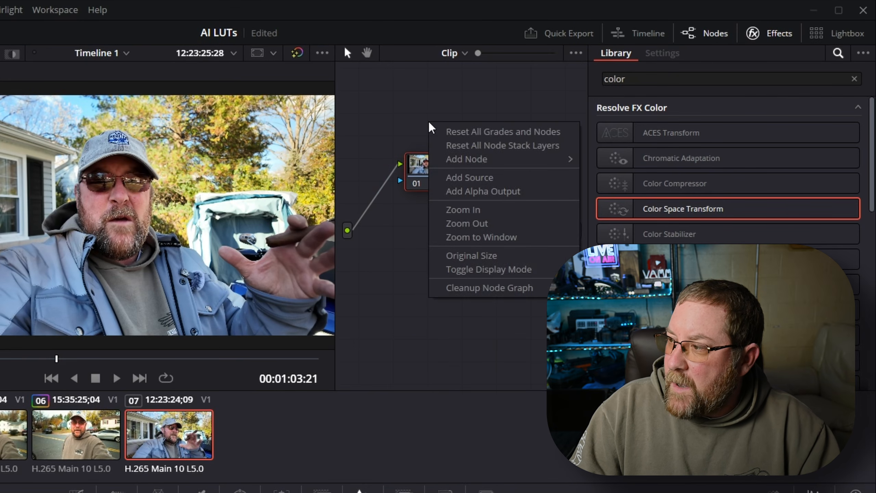
click(516, 131)
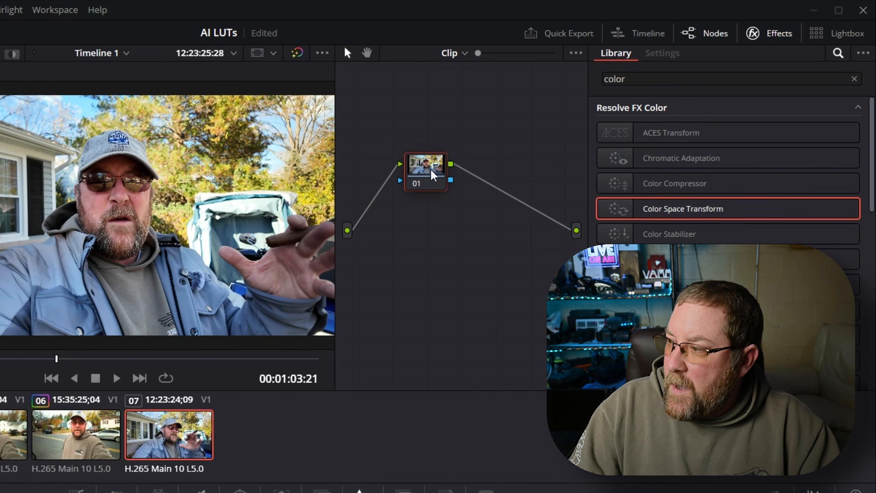
right_click(422, 177)
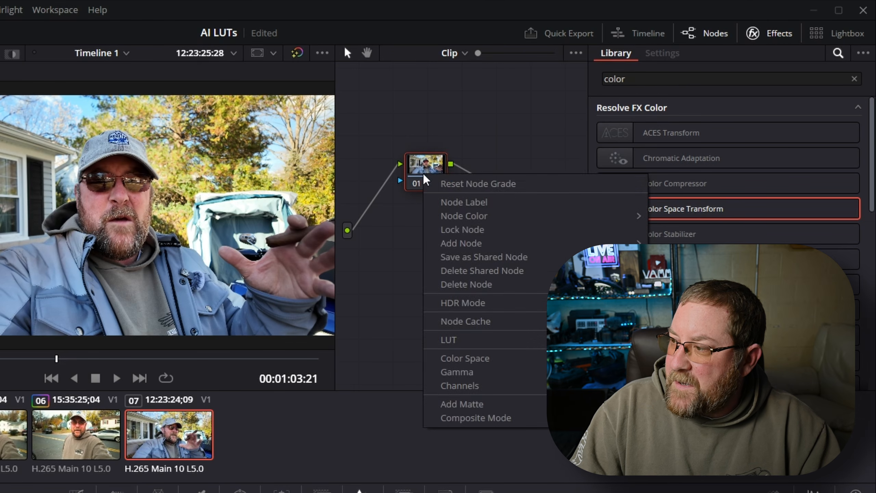
click(490, 186)
drag(112, 221, 348, 148)
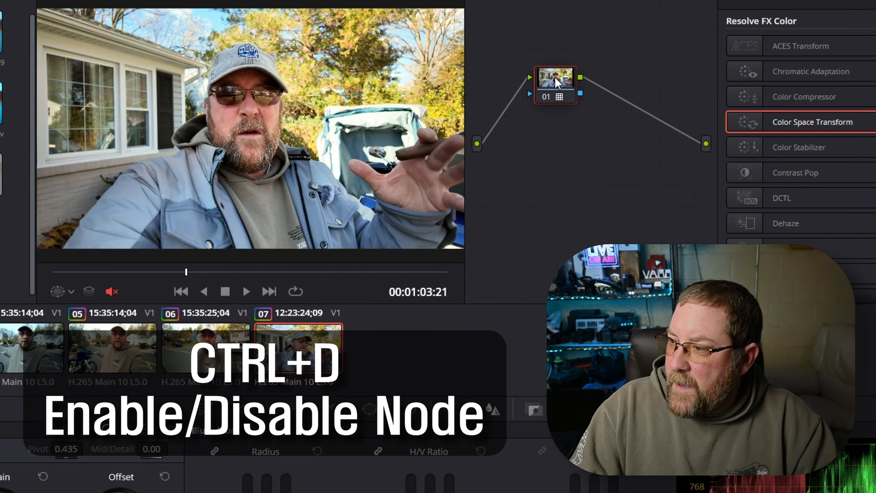
Step: Toggle node 01 of clip 07 off and on repeatedly to compare the image with and without the LUT
key(ctrl+d)
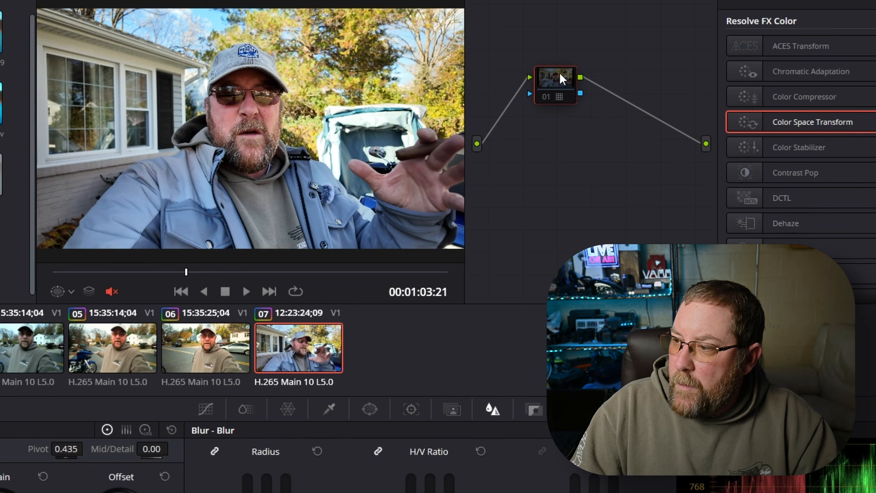
key(ctrl+d)
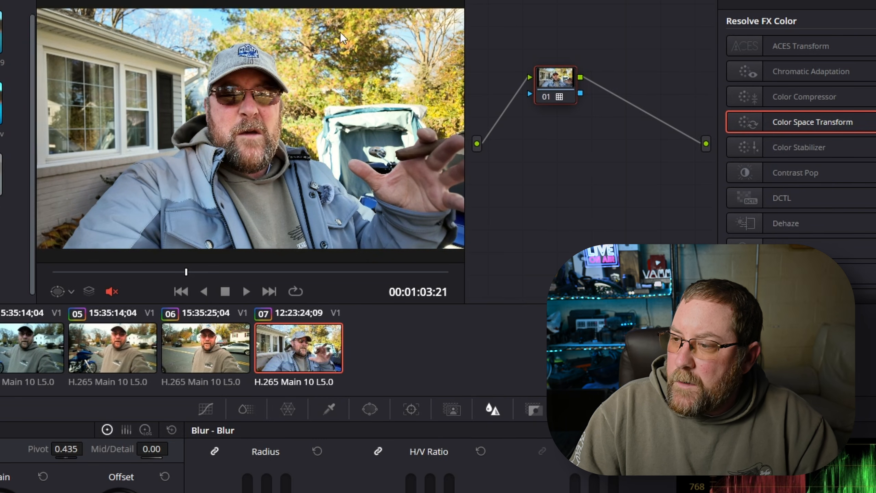
key(ctrl+d)
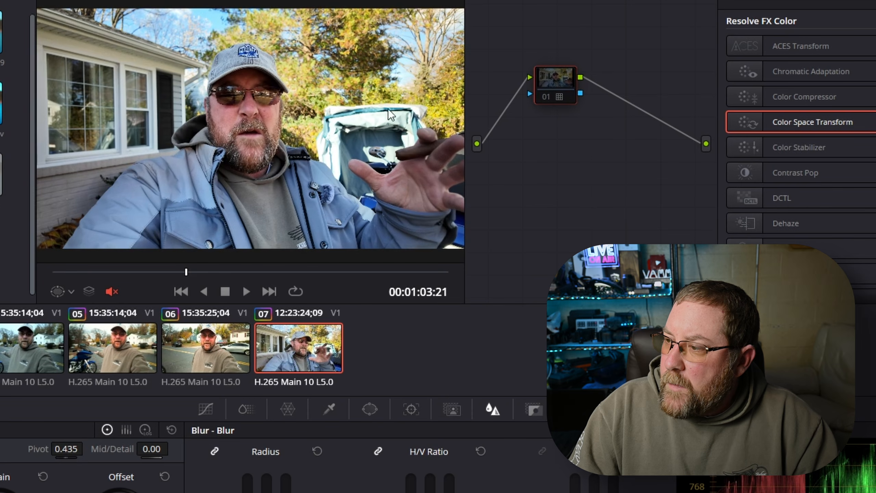
key(ctrl+d)
Step: Turn node 01 of clip 07 back on and review the Color Space Transform and LUT nodes of clip 05
key(ctrl+d)
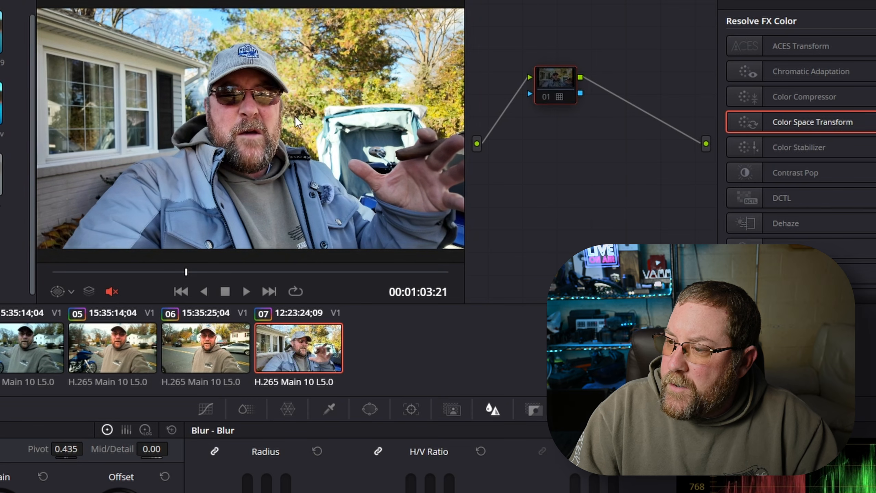
key(ctrl+d)
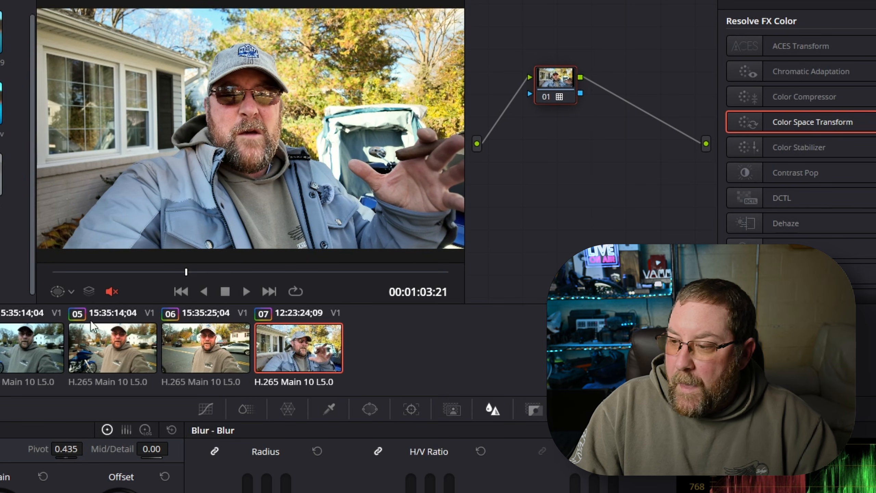
click(124, 352)
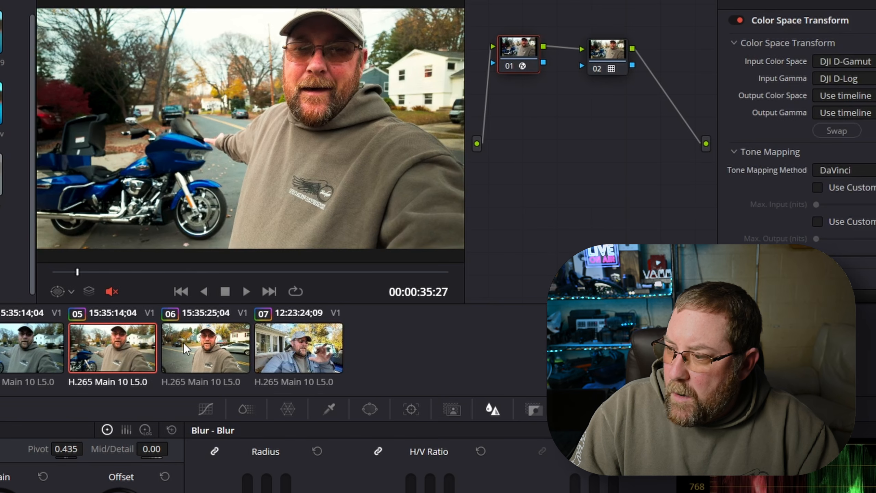
drag(83, 272, 149, 272)
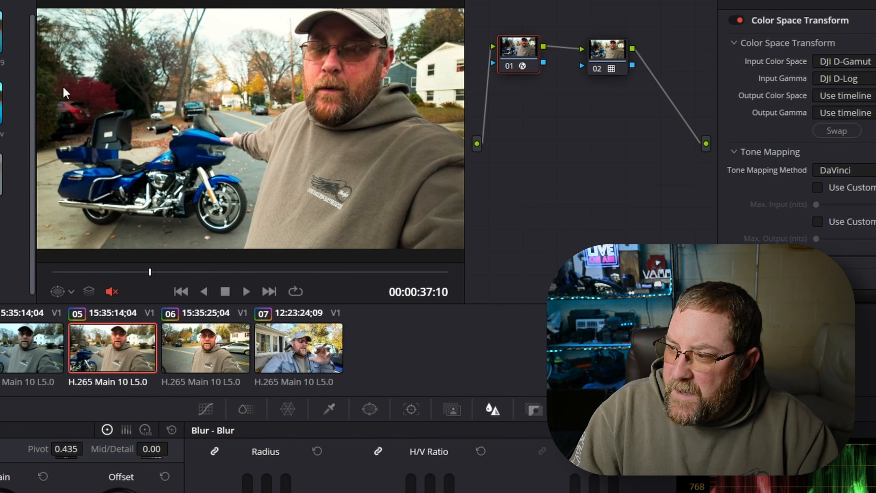
click(608, 57)
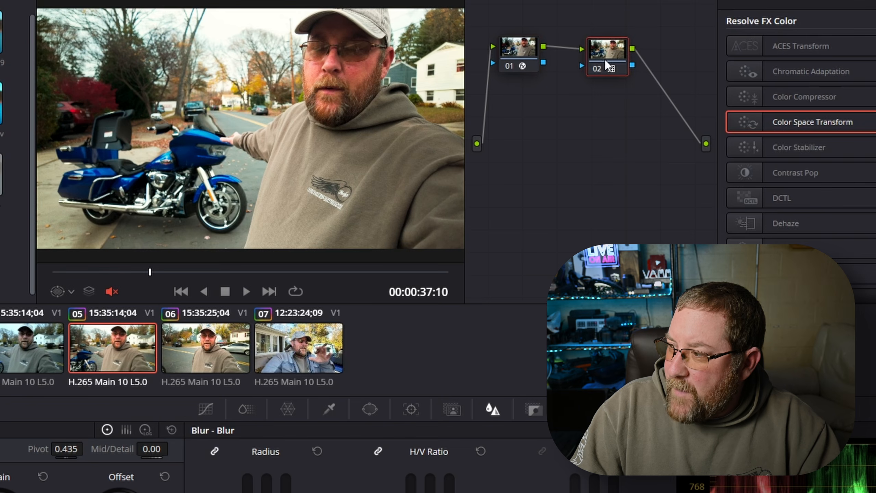
click(514, 58)
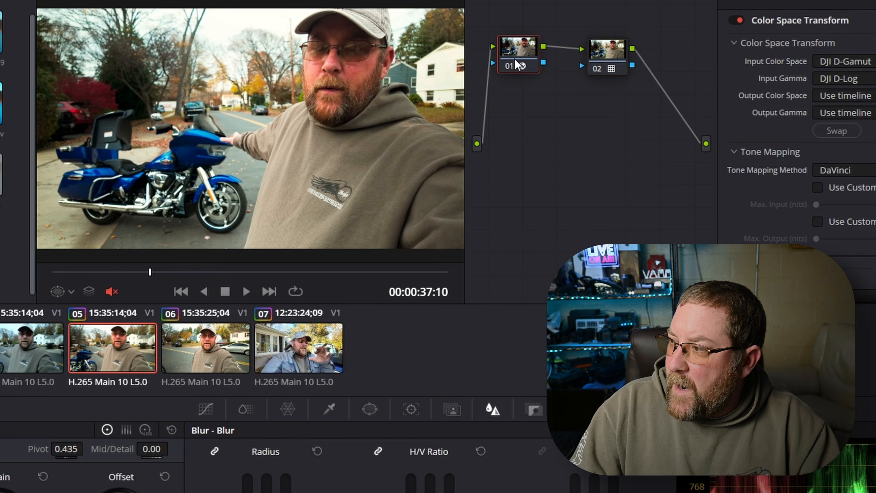
click(605, 60)
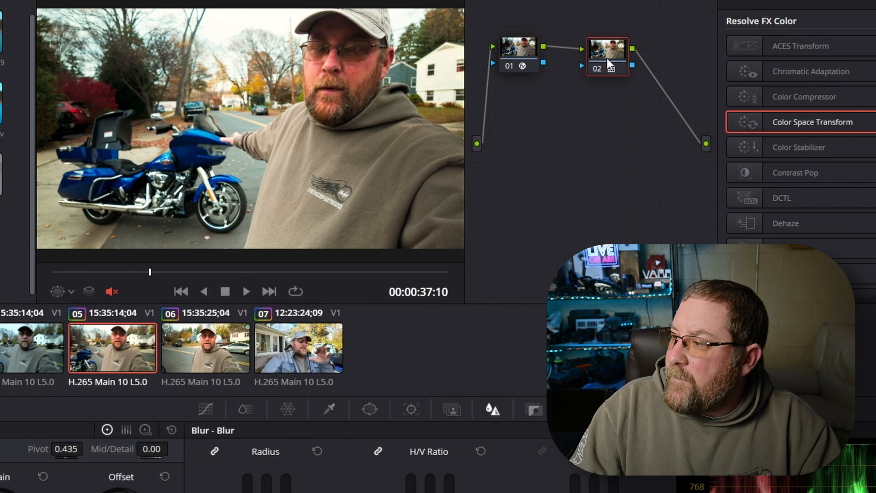
Step: Assign the Rec709_Stylized_Cinematic LUT from the DJI folder to node 02 of clip 05
right_click(608, 61)
click(601, 54)
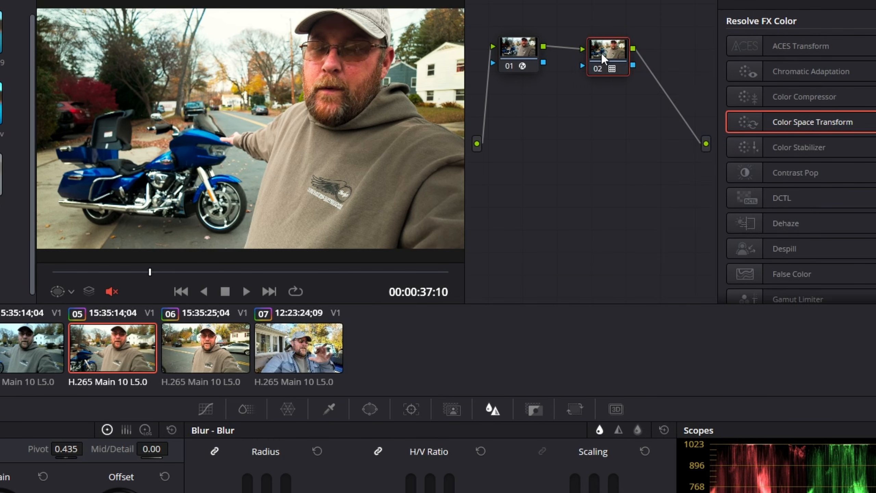
right_click(598, 45)
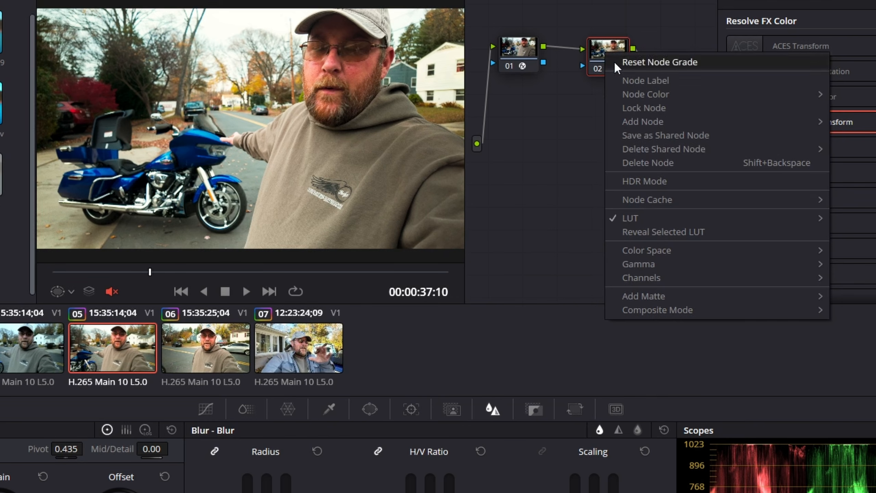
mouse_move(669, 218)
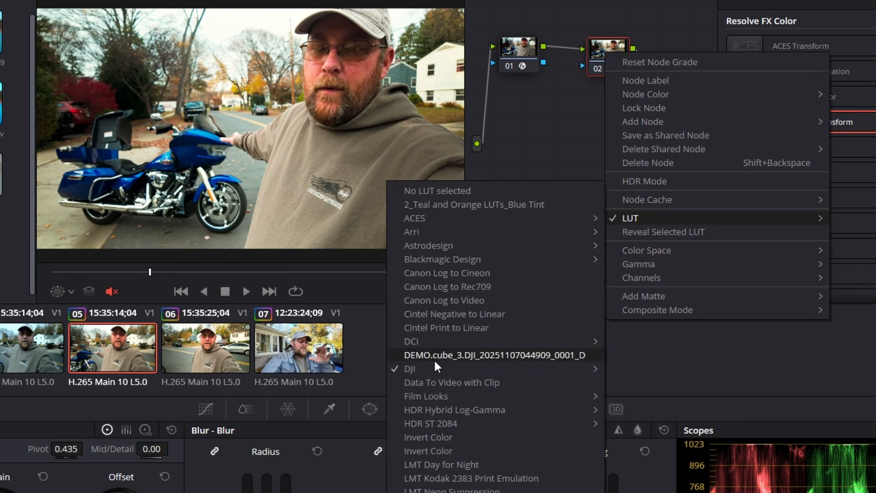
mouse_move(431, 372)
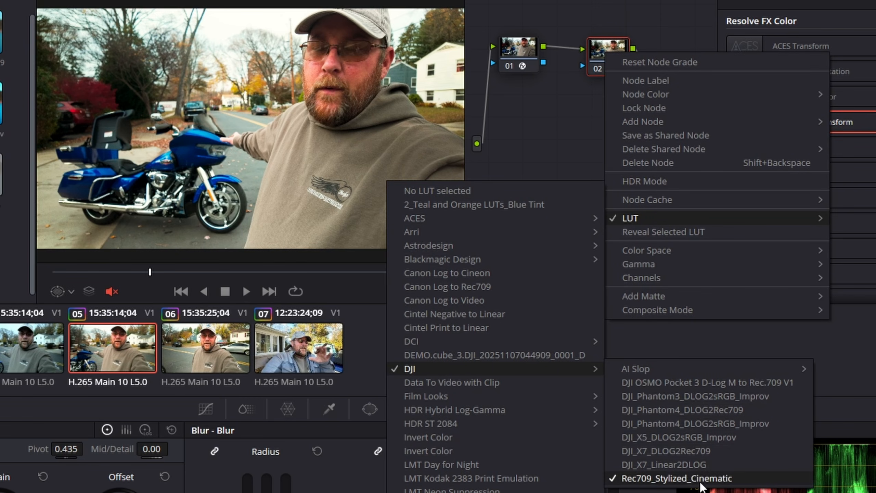
click(701, 482)
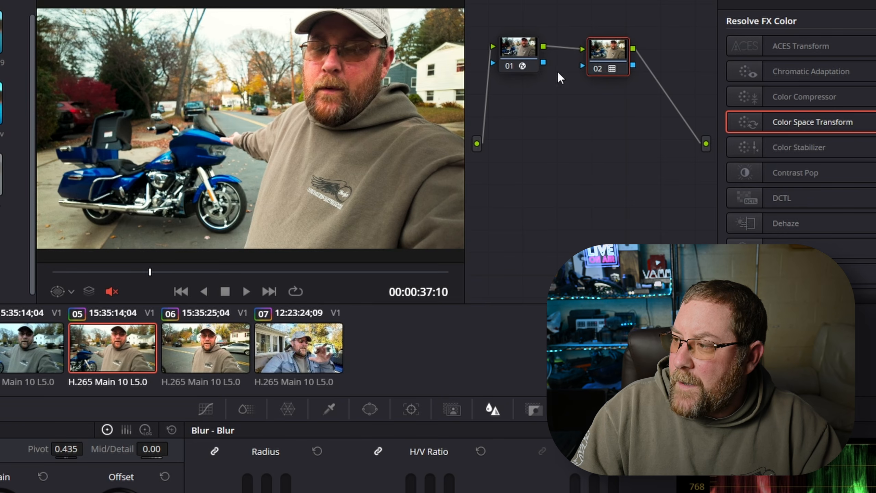
right_click(600, 12)
key(Escape)
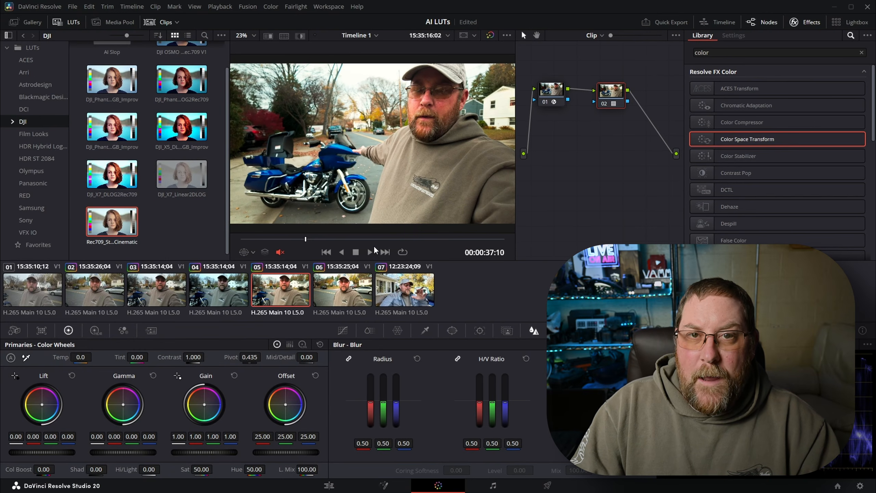
Step: Check which LUT is assigned to node 01 of clip 04
click(226, 292)
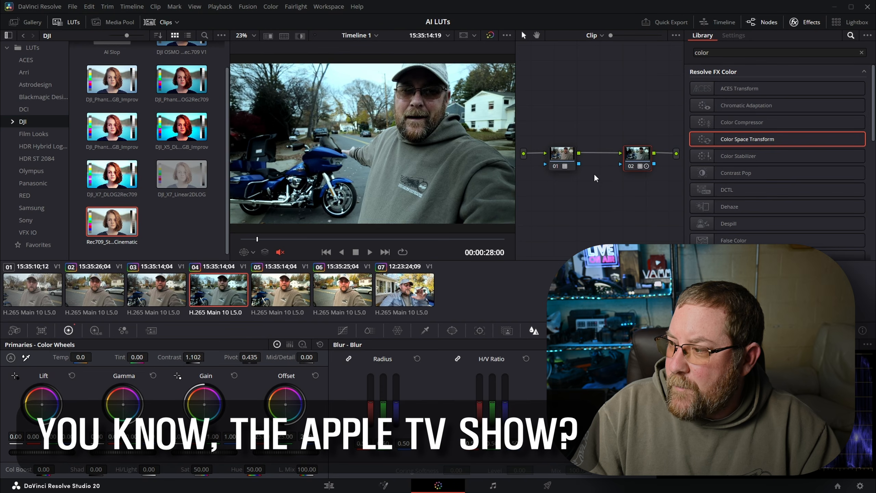
click(559, 162)
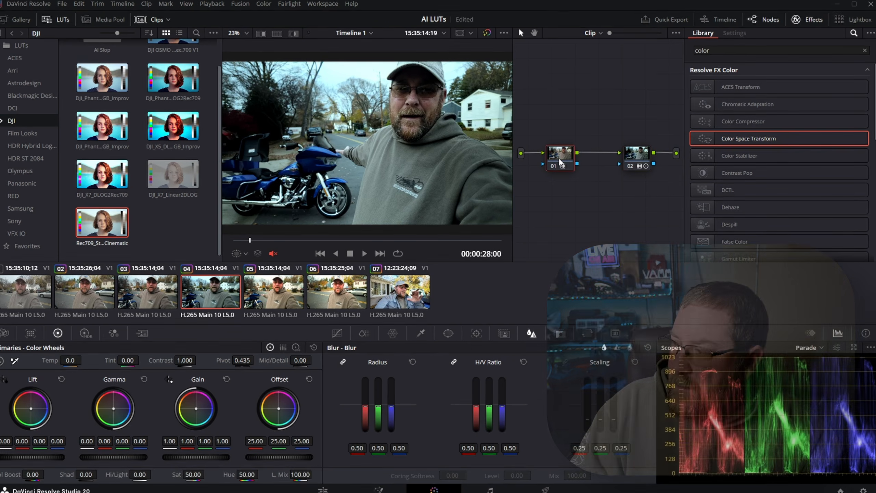
right_click(559, 160)
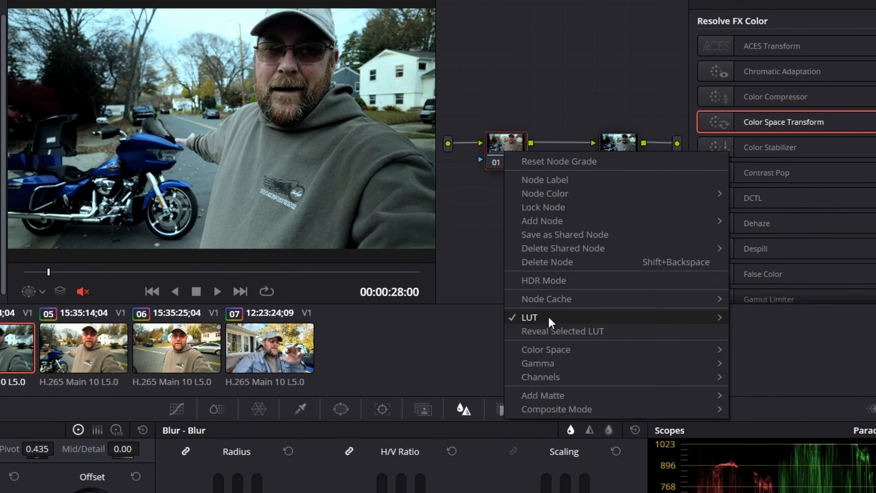
mouse_move(549, 316)
mouse_move(791, 368)
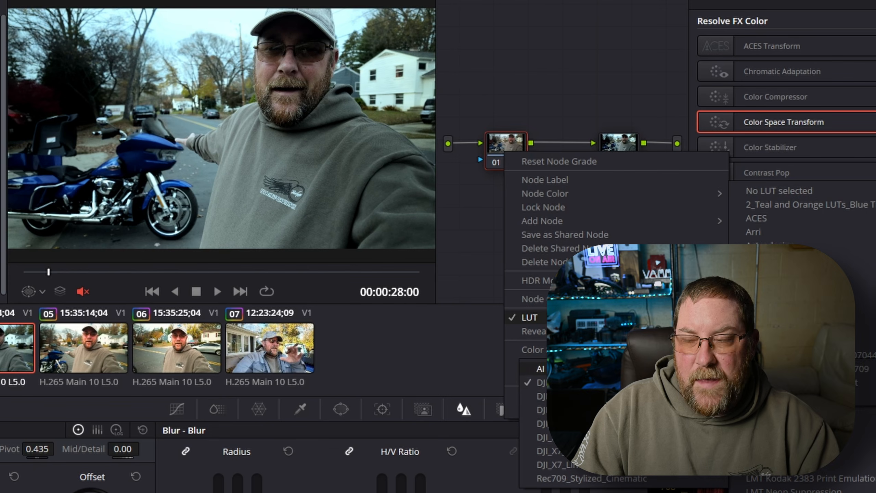
Step: Toggle node 02 and node 01 of clip 04 off and on in turn to compare each LUT's effect
click(620, 151)
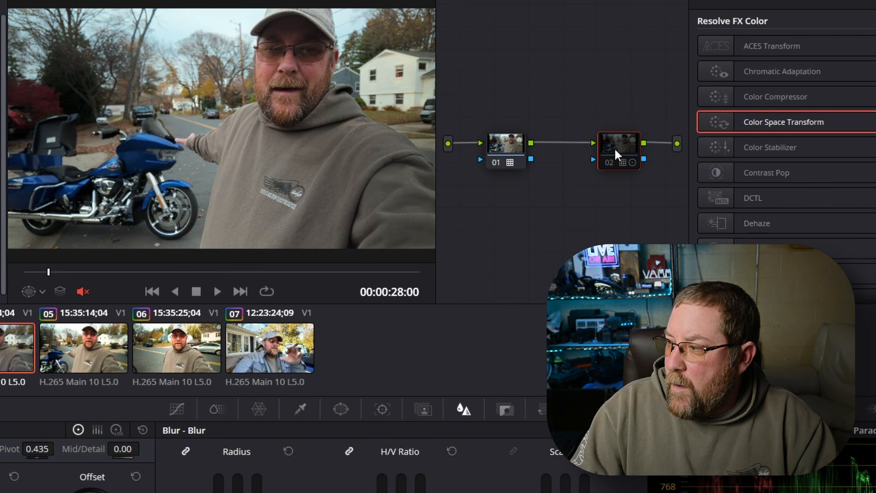
click(609, 159)
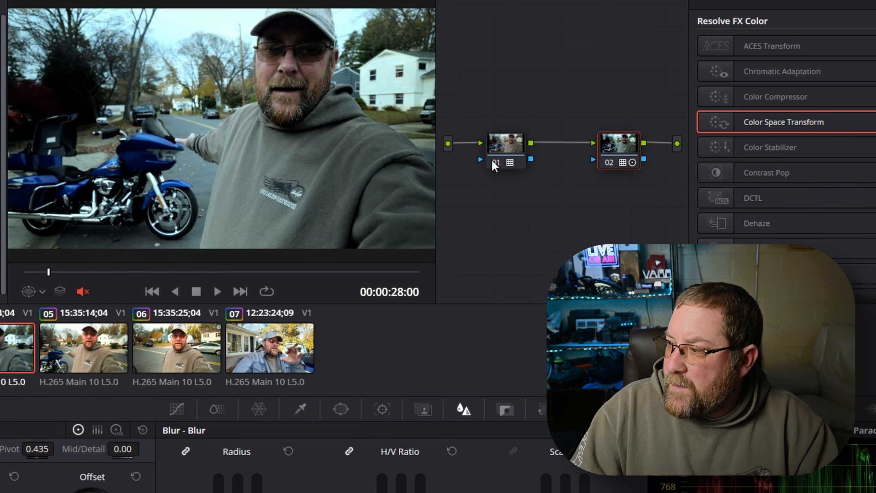
click(499, 153)
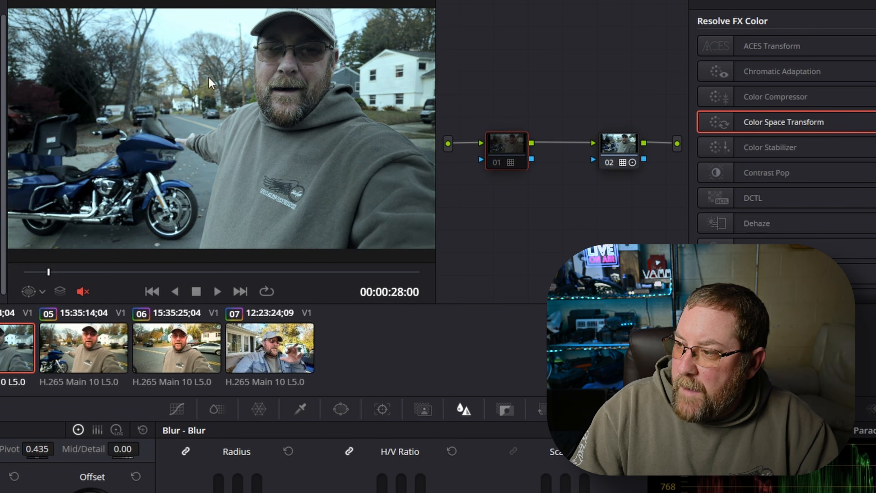
key(ctrl+d)
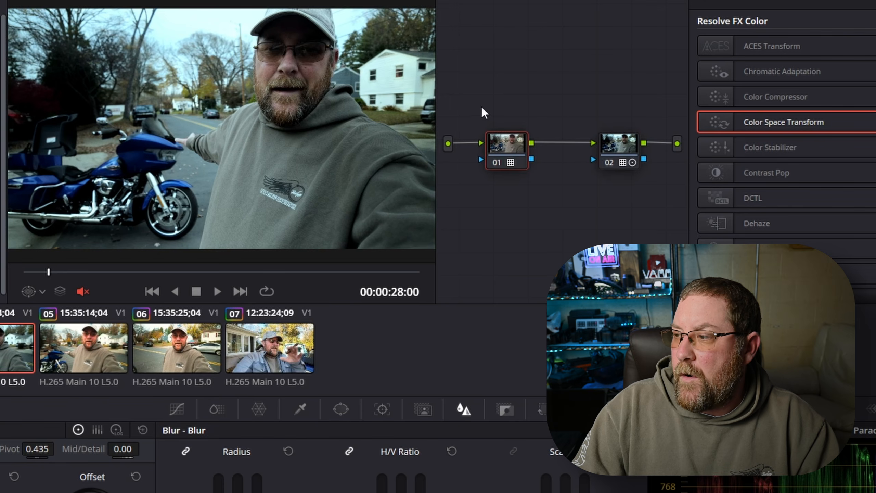
Step: Check which LUT is assigned to node 02 of clip 04
right_click(626, 166)
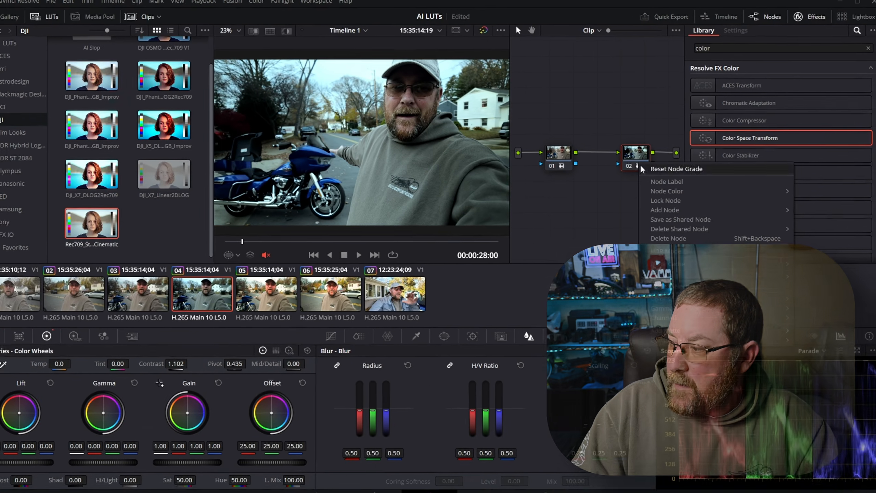
mouse_move(678, 276)
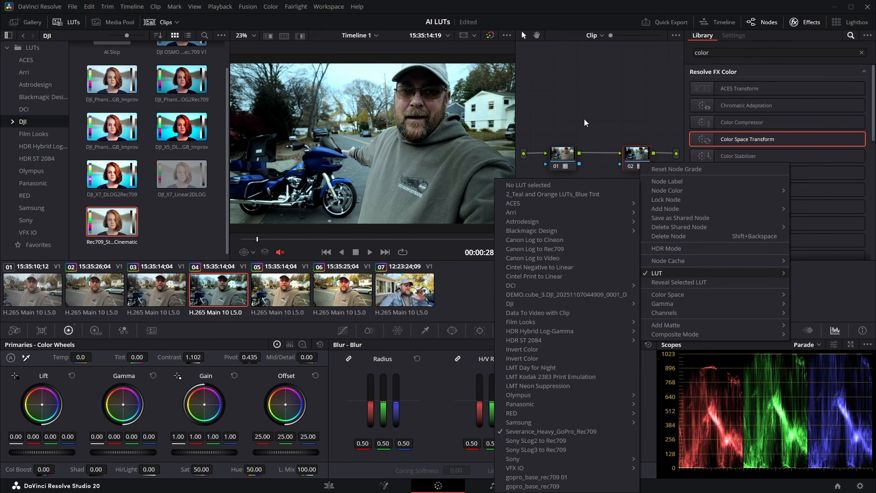
click(578, 96)
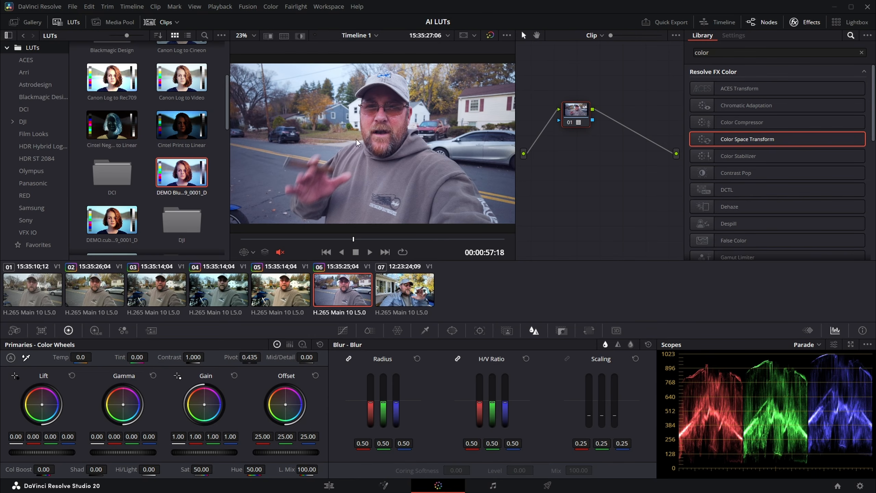
Step: Try weakening the LUT on clip 06 by lowering node 01's Key Output gain to about 0.602
click(562, 332)
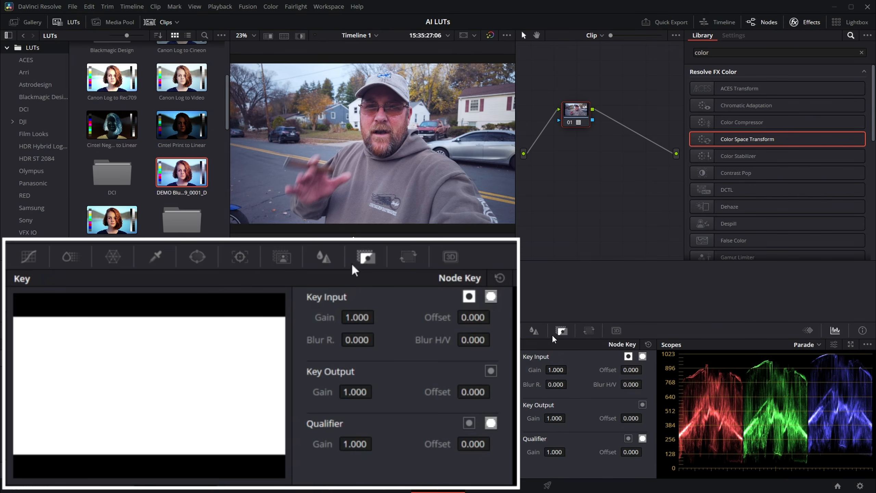
drag(550, 426, 517, 426)
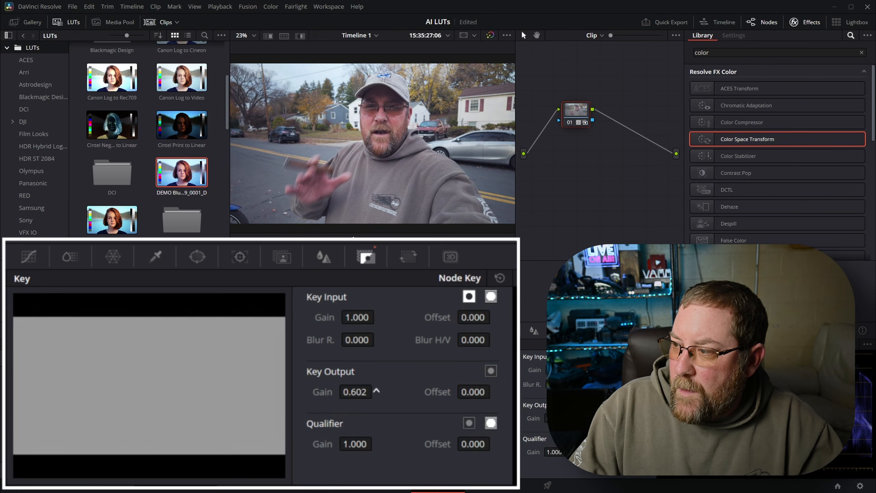
drag(517, 426, 549, 426)
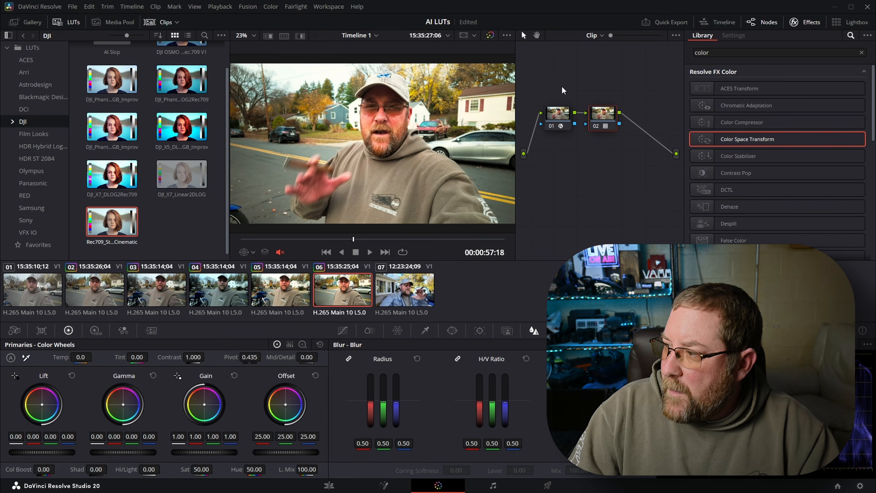
Step: Grade clip 06's node 01 with saturation 73.20, contrast 1.218, temperature -140.0 and offset 24.71/24.25/31.26, and compare it with the ungraded image
right_click(562, 90)
click(583, 94)
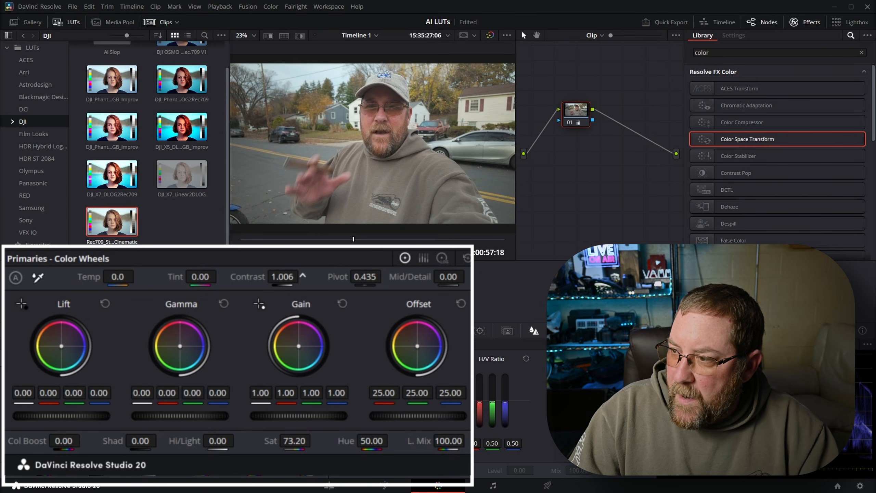
drag(282, 277, 300, 277)
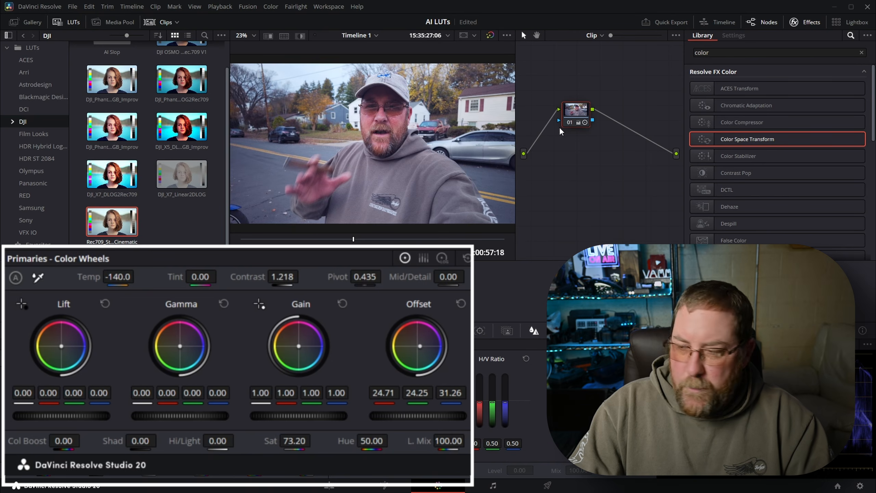
key(ctrl+d)
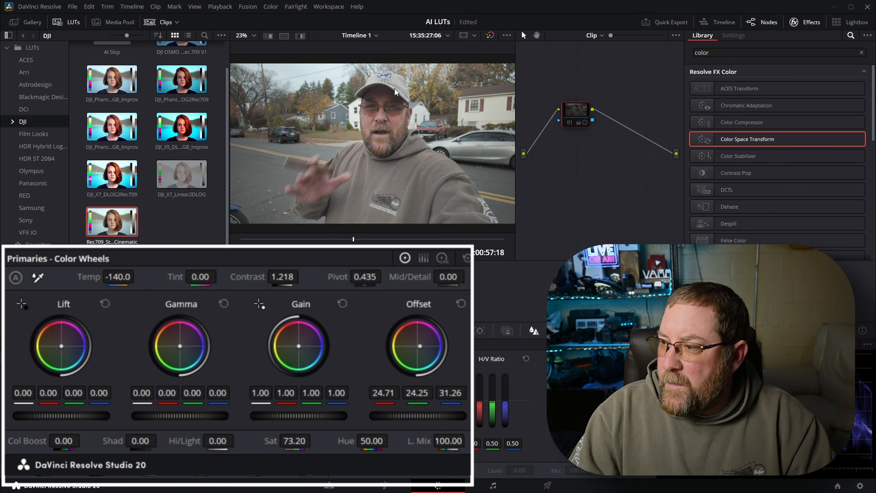
key(ctrl+d)
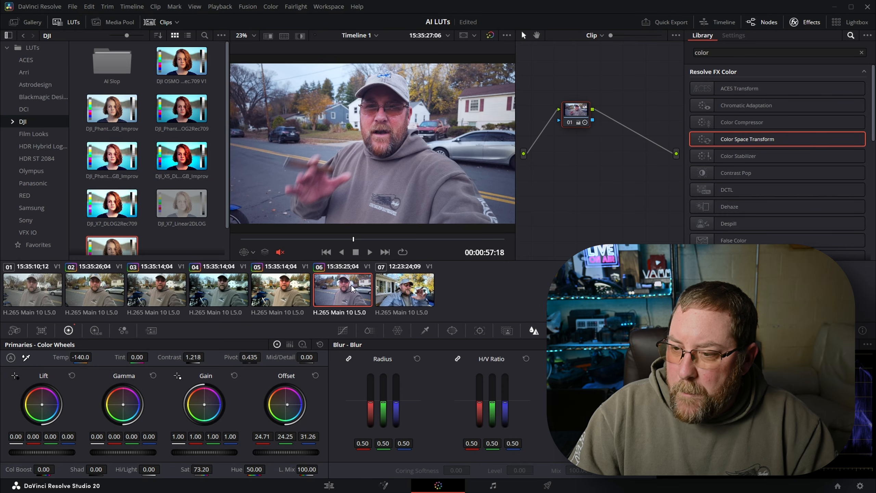
Step: Export clip 06's grade as a 33 Point Cube LUT named "DEMO Blue Pocket 3 LOG to REC709" in the default LUT folder
click(162, 23)
click(161, 23)
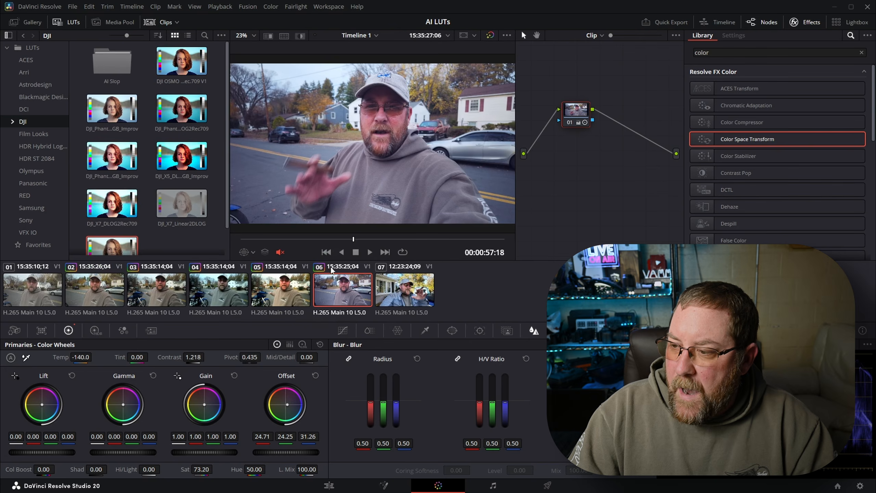
right_click(349, 294)
mouse_move(375, 277)
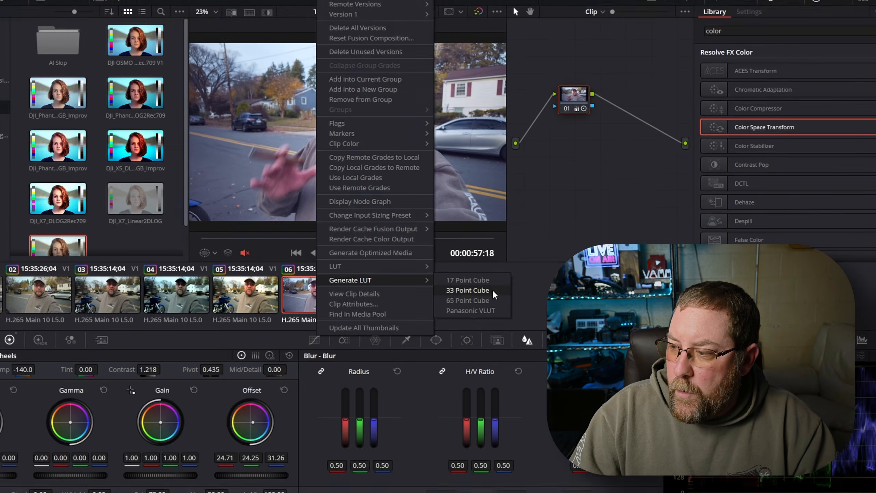
click(456, 303)
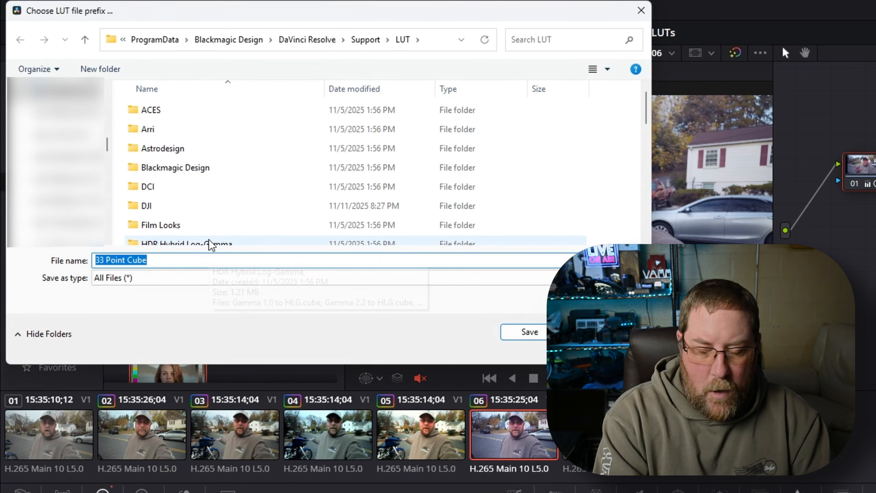
text(DEMO Blue Pocket 3 LOG to REC709)
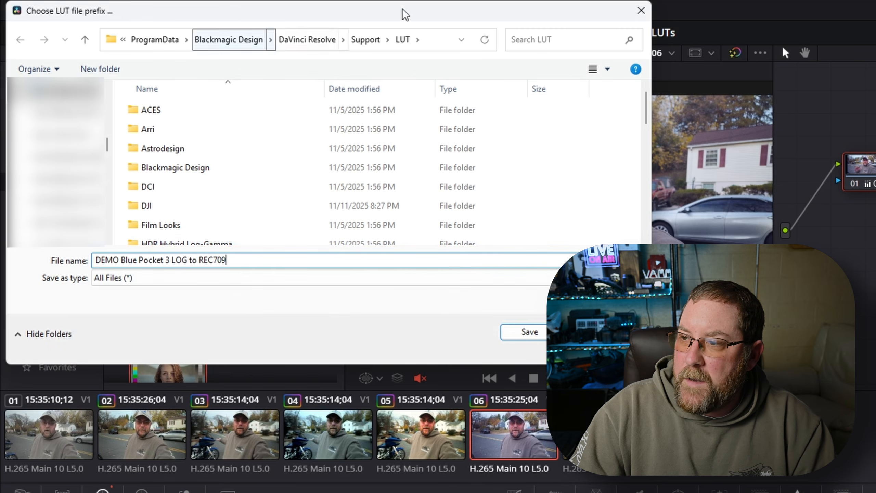
click(533, 259)
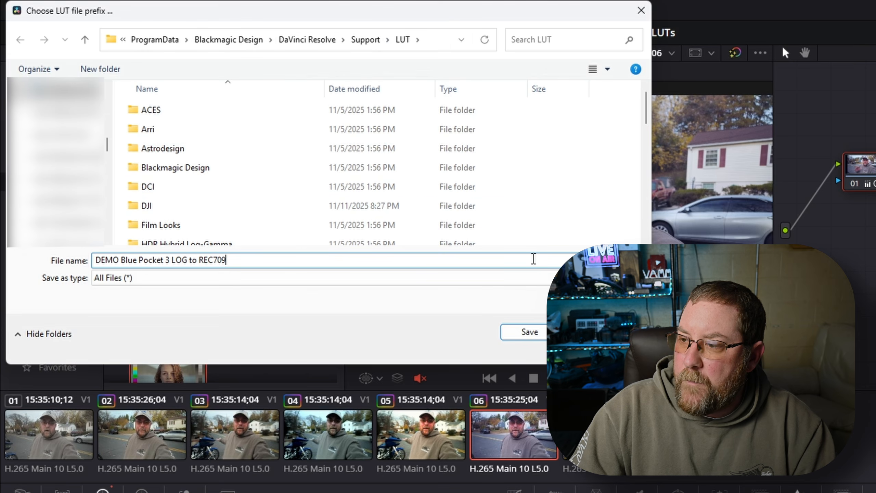
click(539, 333)
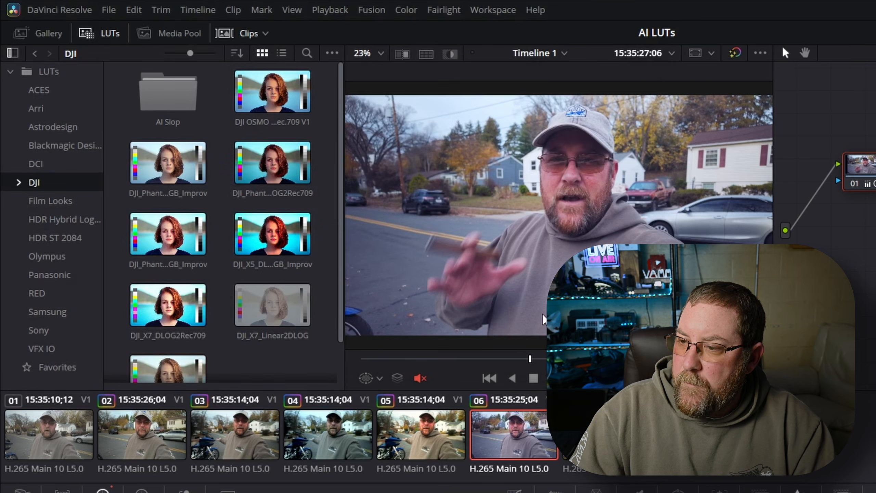
Step: Locate the exported DEMO Blue Pocket 3 LUT in the root LUTs folder and reset clip 06's manual grade
click(52, 75)
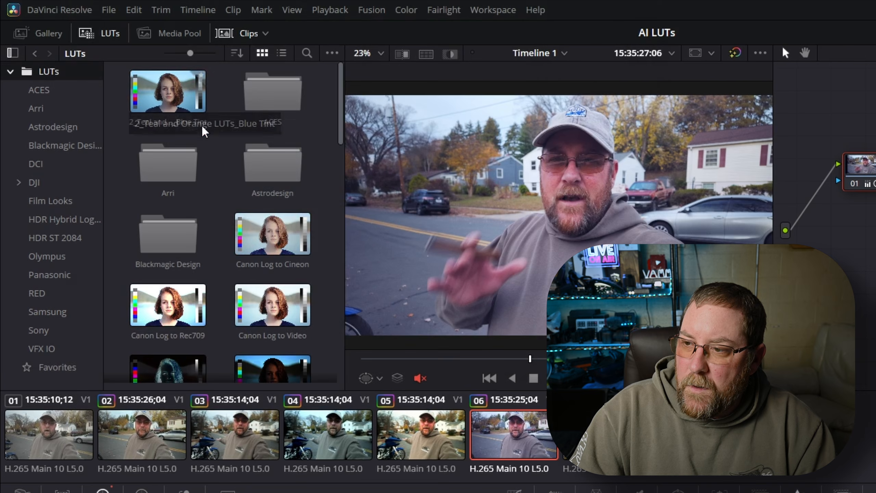
scroll(247, 166, down, 3)
scroll(247, 166, down, 2)
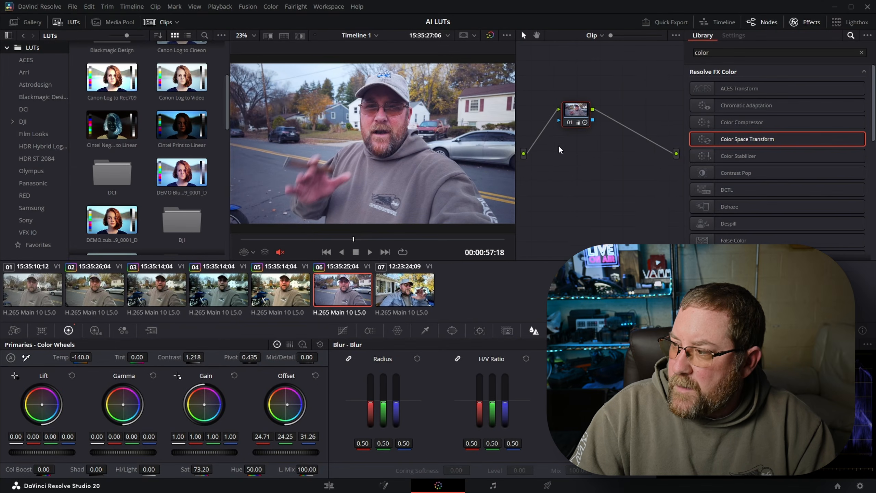
right_click(839, 222)
click(575, 153)
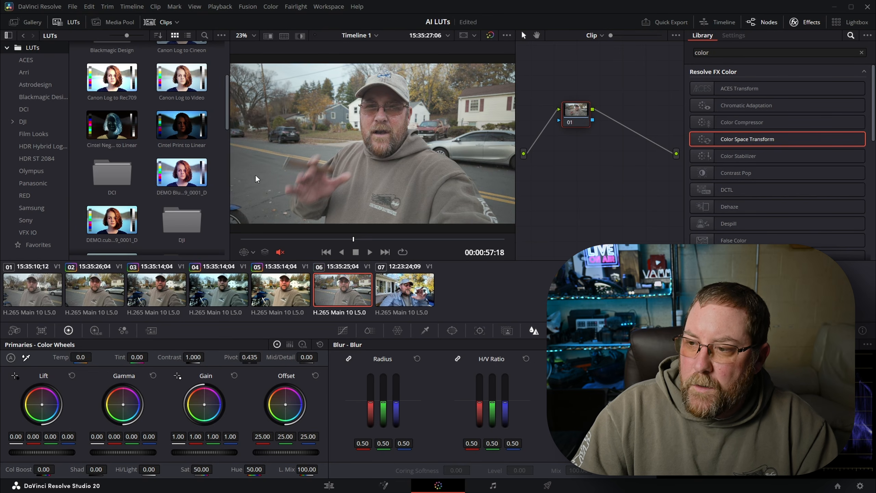
Step: Try applying the DEMO Blue Pocket 3 LOG to REC709 LUT to clip 06 through the viewer image twice, undoing it each time
mouse_move(186, 176)
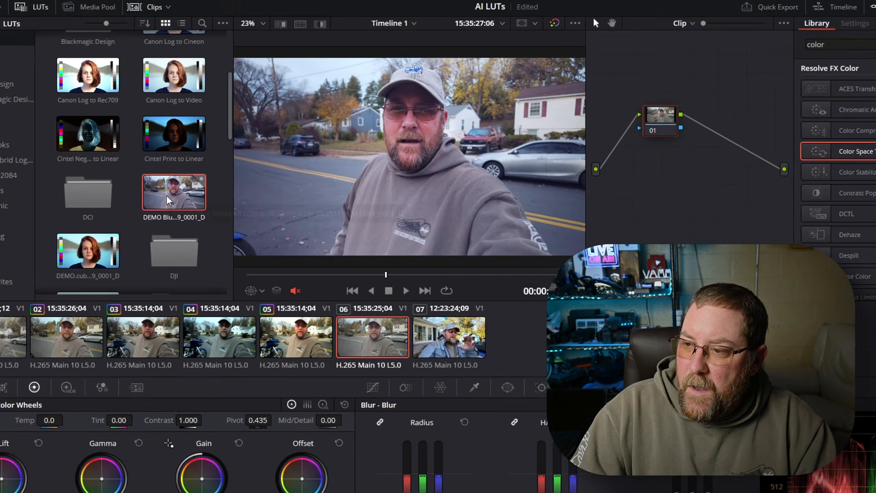
drag(169, 201, 418, 167)
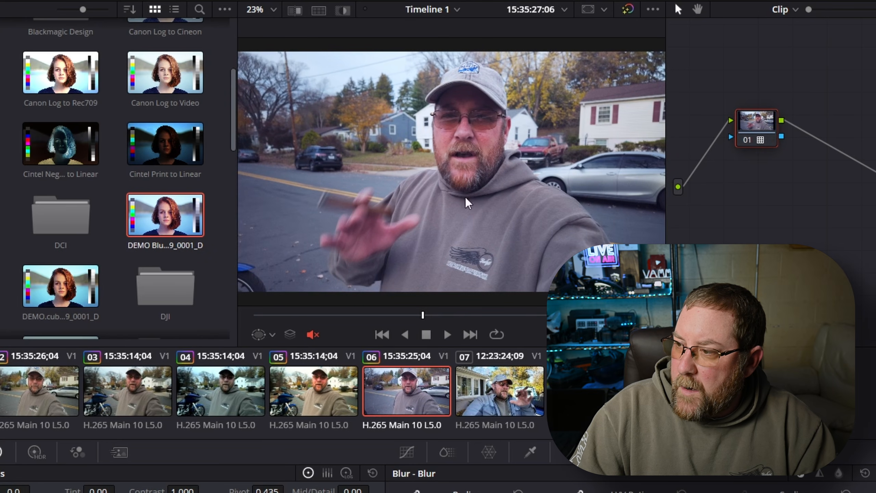
key(ctrl+z)
mouse_move(150, 219)
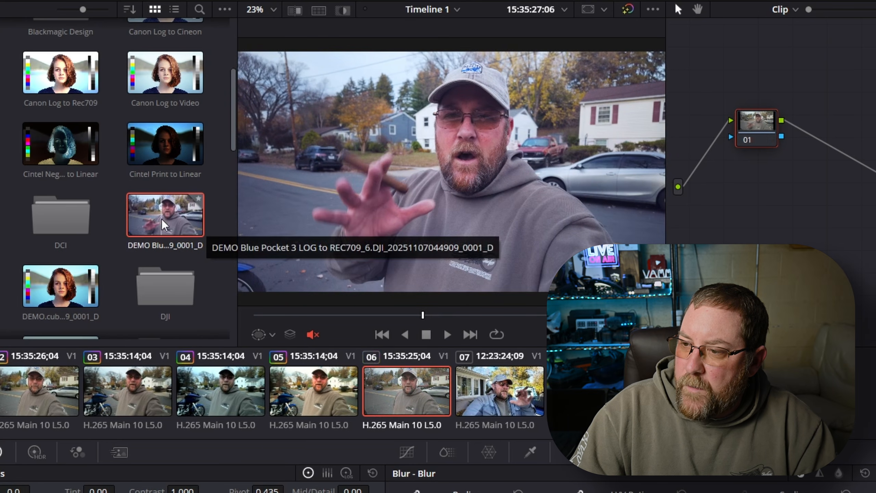
drag(164, 223, 443, 180)
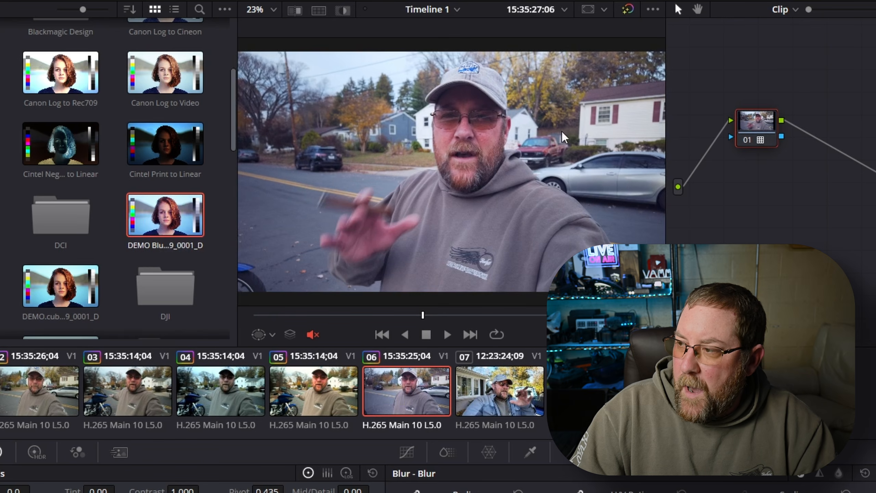
key(ctrl+z)
Step: Apply the DEMO Blue Pocket 3 LOG to REC709 LUT directly to node 01 of clip 06
right_click(777, 200)
click(796, 210)
mouse_move(165, 224)
drag(165, 228, 756, 129)
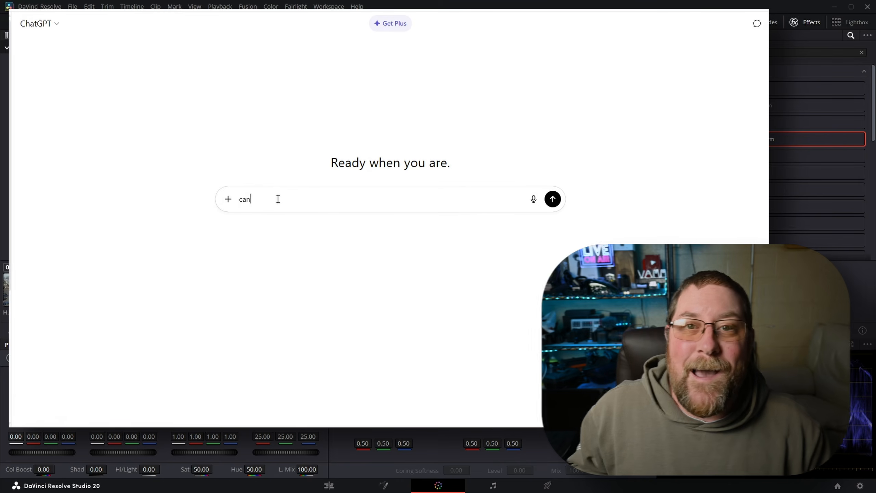
Step: Switch to ChatGPT, ask "can you generate a LUT for me?" and enter the details "1, DJI Pocket 3 Rec.709; 2, Rec.709"
text(you generate a)
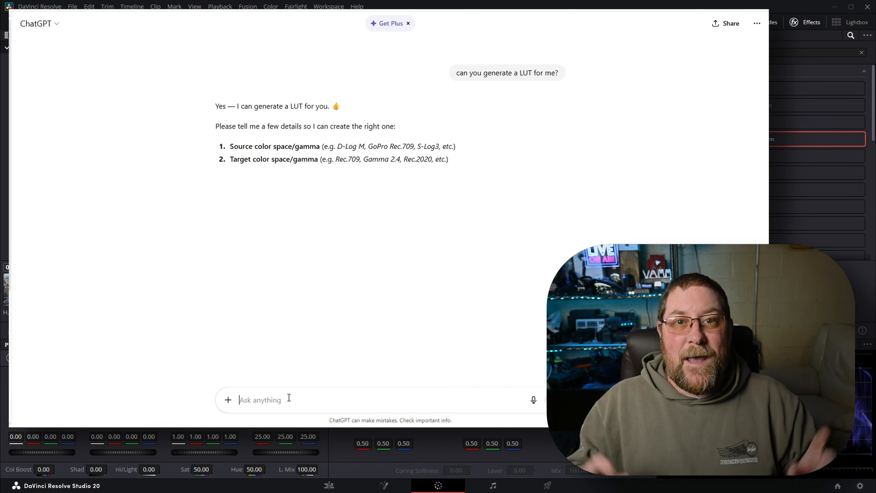
text(1,)
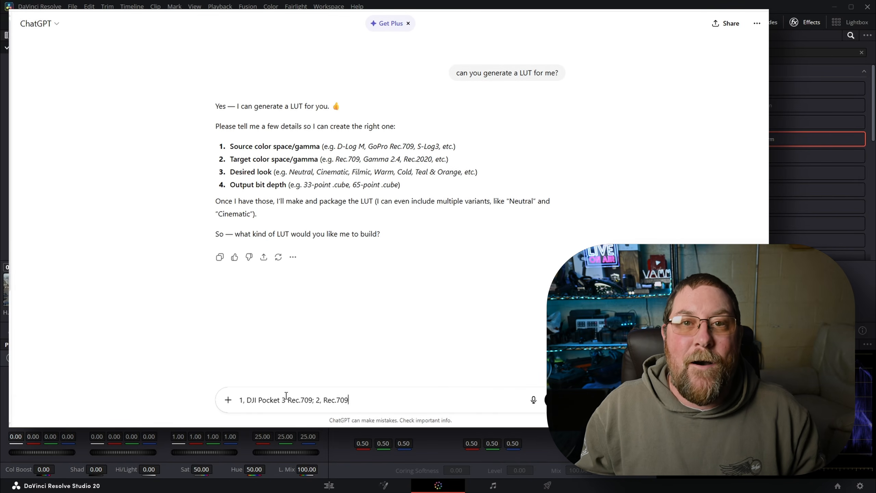